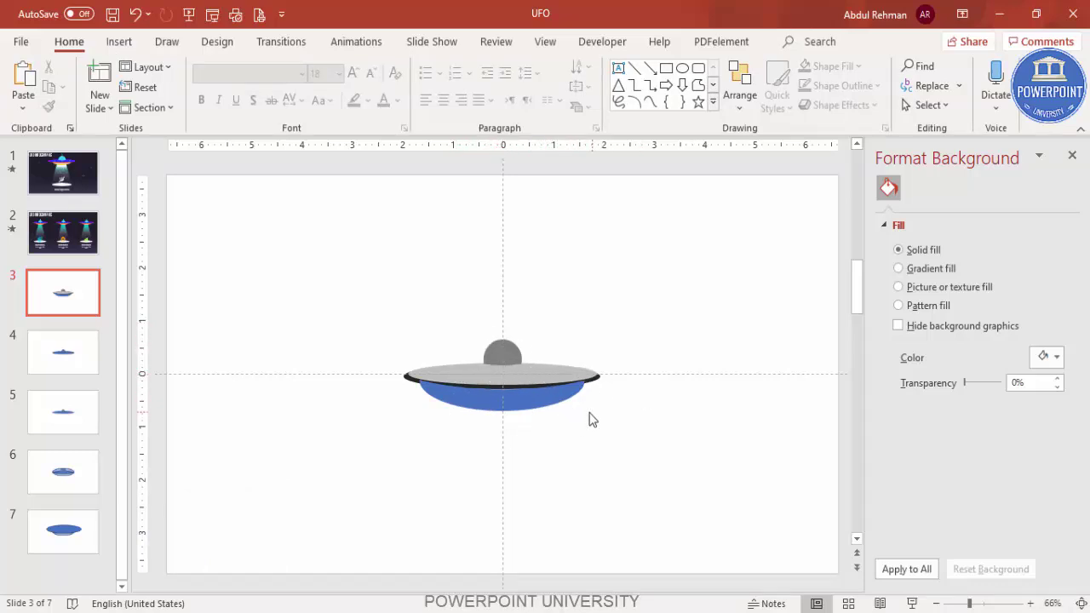
- Send the blue underside to the back, behind the grey disc
click(531, 397)
click(800, 41)
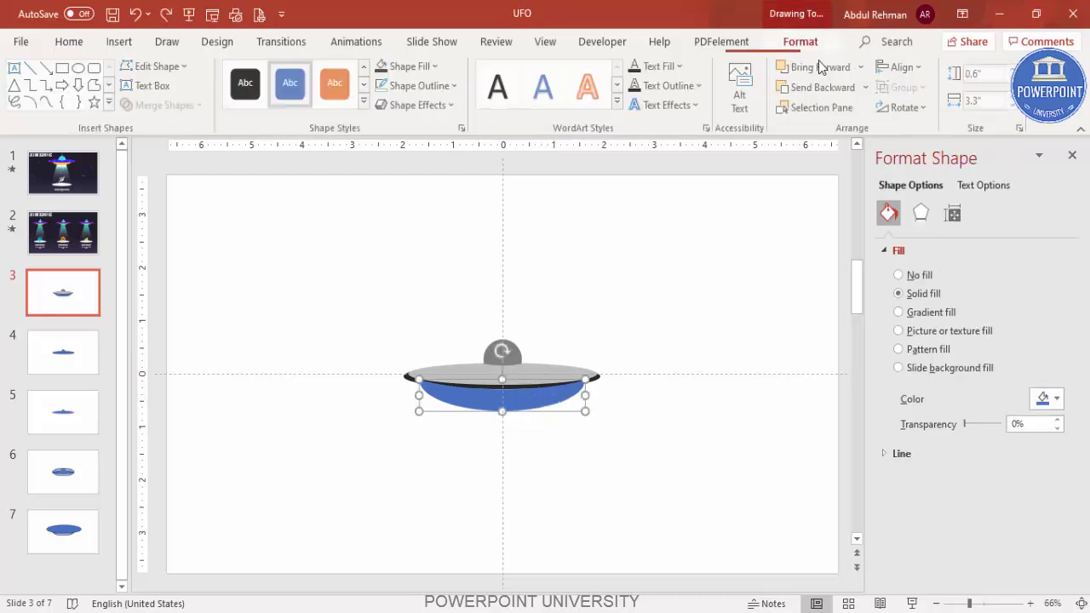
click(867, 88)
click(834, 134)
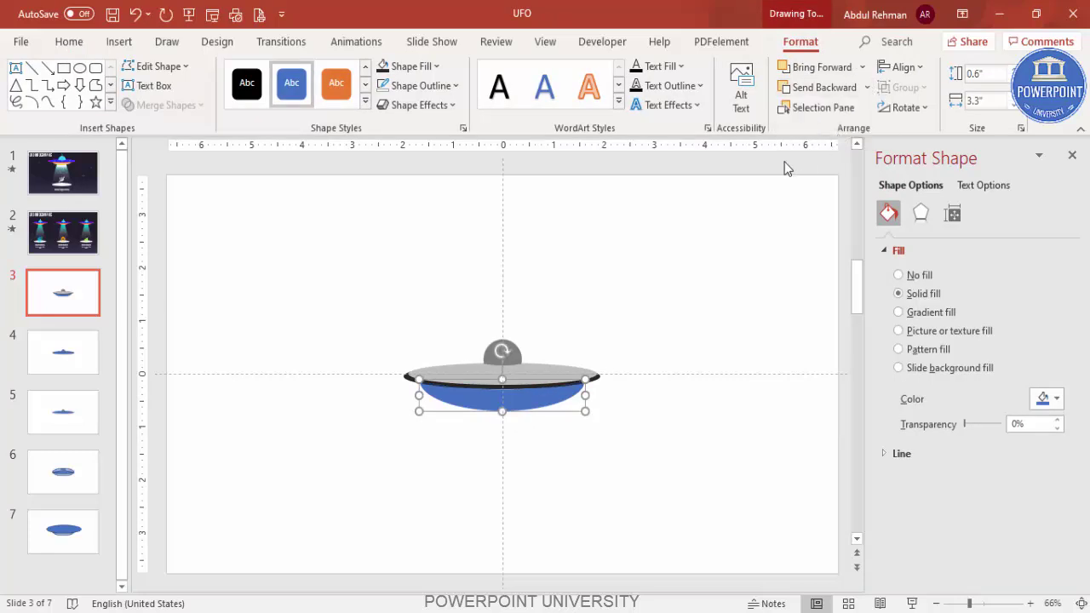
click(715, 254)
- Zoom in and nudge the grey dome down so it sits on the disc
click(991, 604)
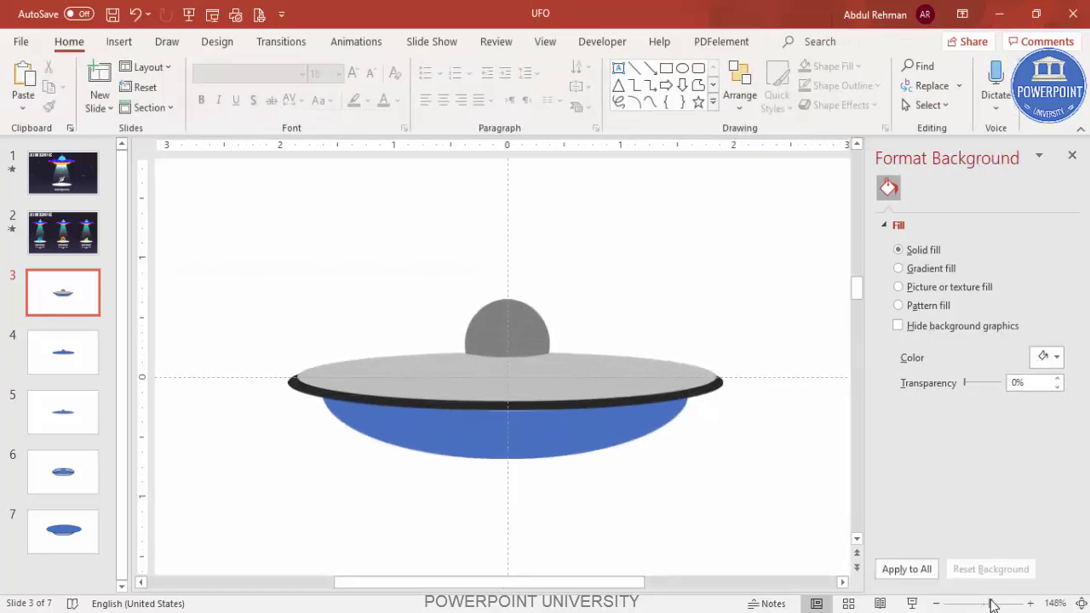
click(508, 322)
key(ctrl+Down)
key(ctrl+Down)
key(ctrl+Down)
key(ctrl+Down)
key(ctrl+Down)
key(ctrl+Down)
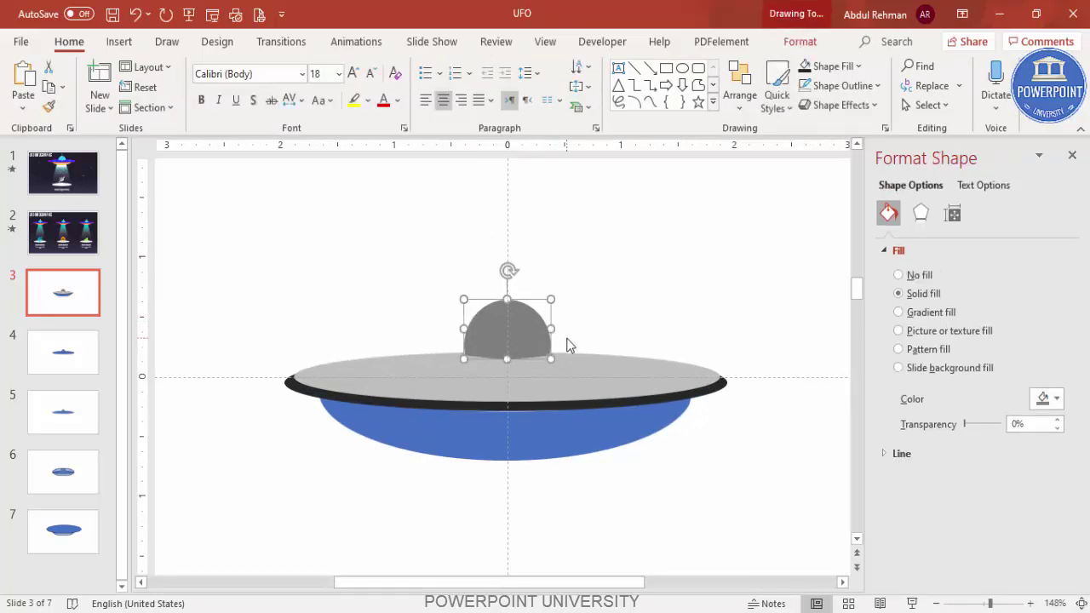
click(596, 316)
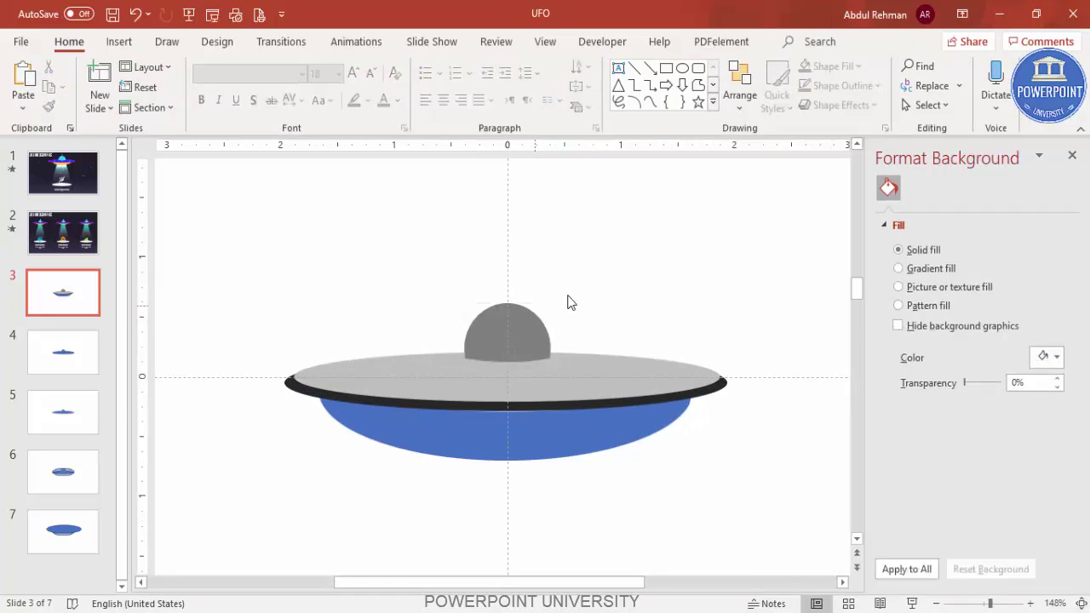
click(118, 42)
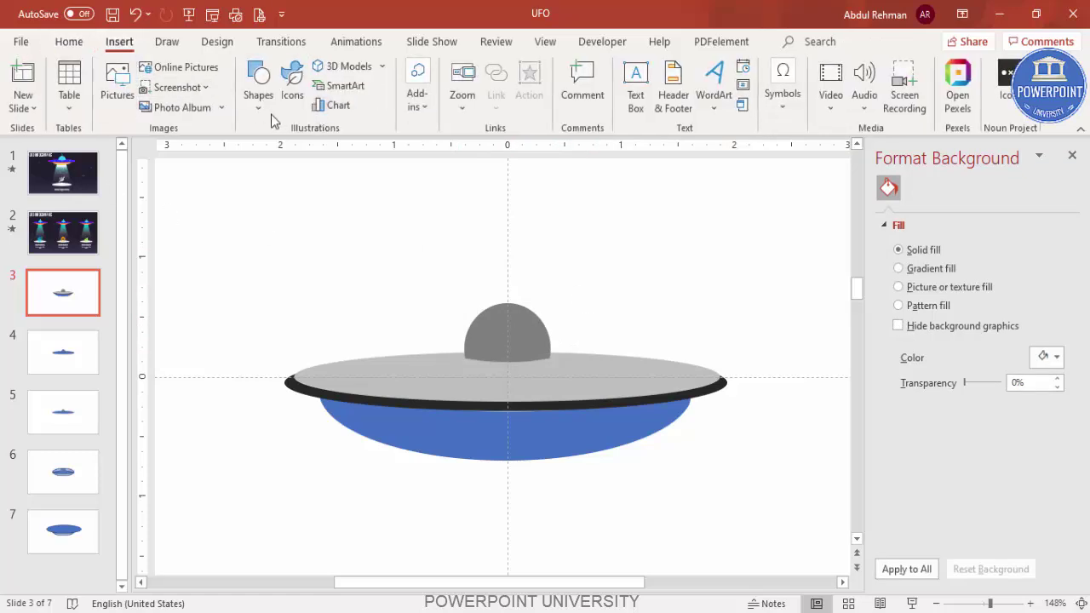
- Draw a thin rectangle above the dome, remove its outline and centre it horizontally
click(258, 81)
click(258, 268)
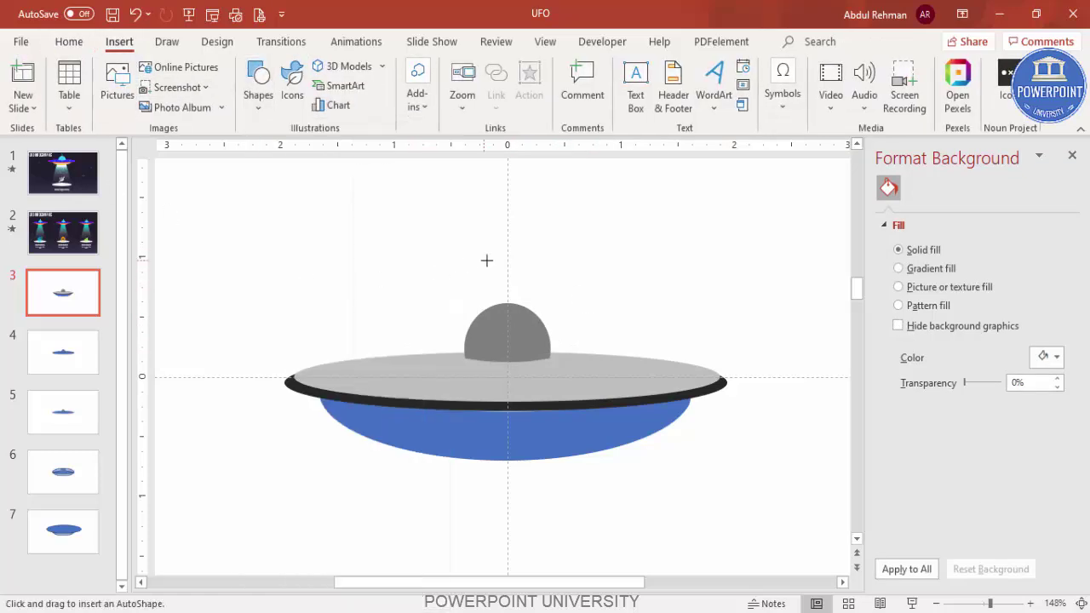
mouse_move(506, 259)
mouse_down()
mouse_move(506, 304)
mouse_move(508, 274)
mouse_up()
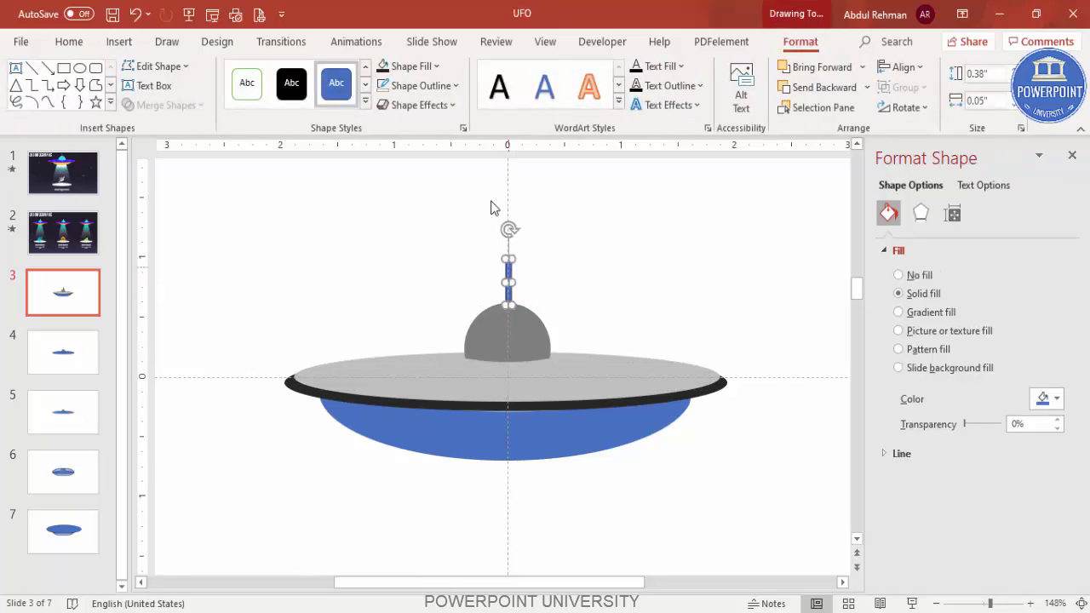
click(423, 85)
click(413, 320)
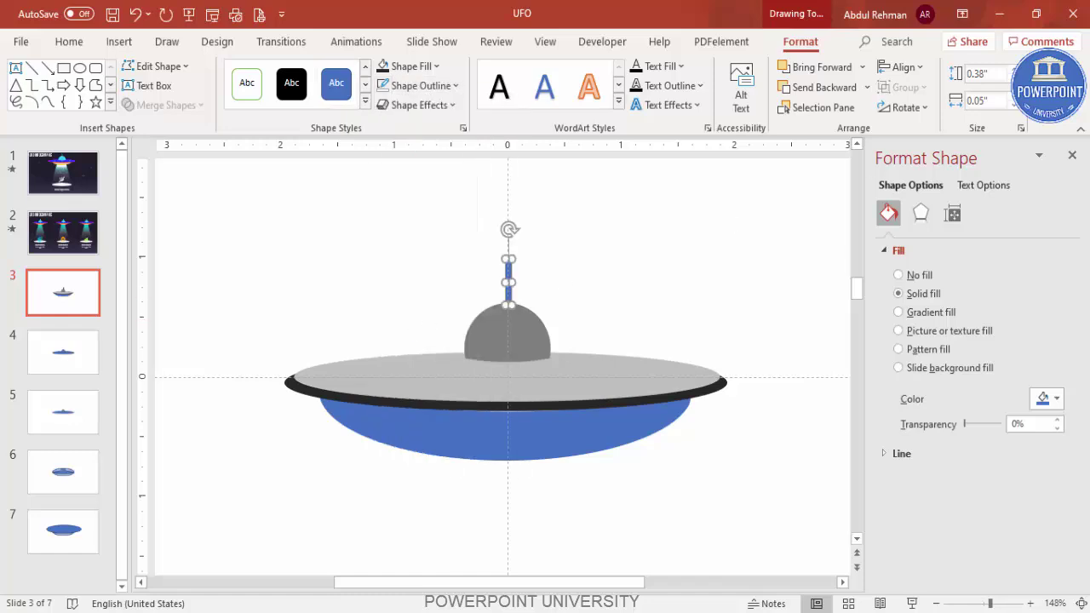
click(903, 66)
click(931, 115)
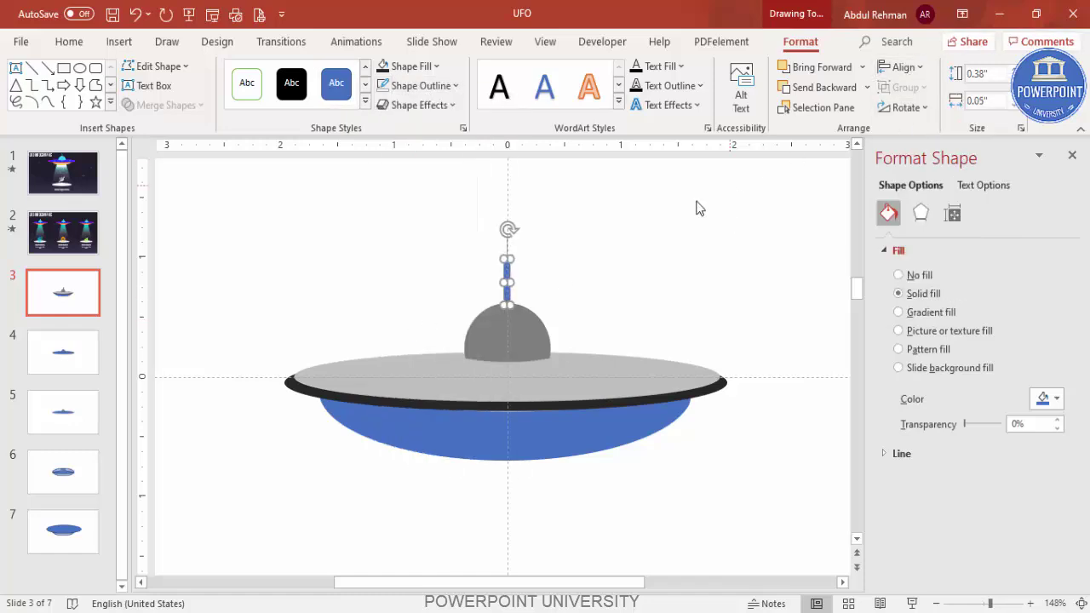
click(624, 241)
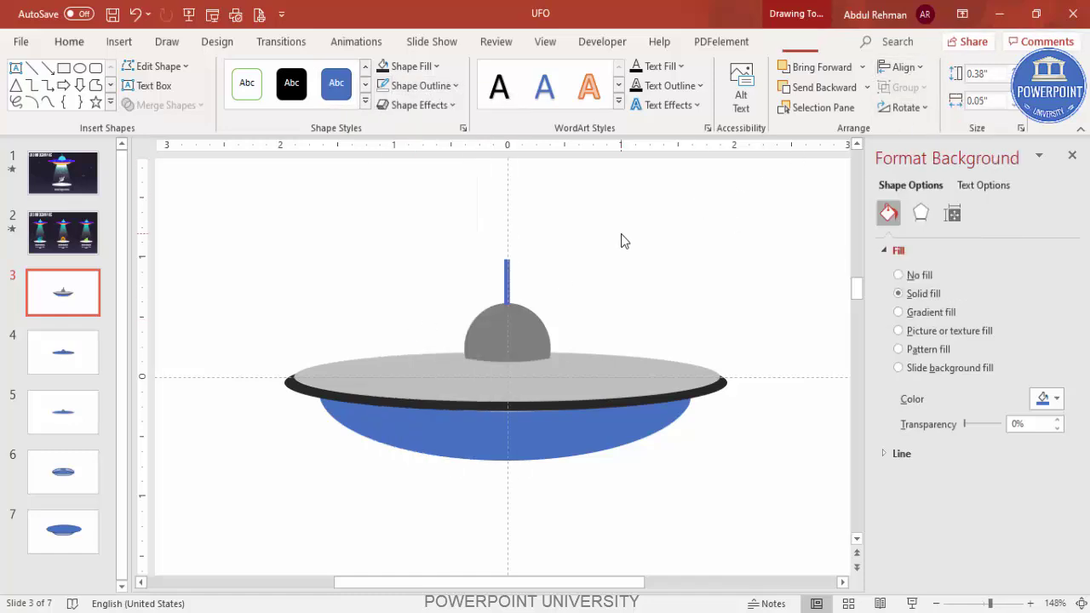
- Draw a small circle on the antenna top, centre it horizontally and remove its outline
click(120, 42)
click(262, 112)
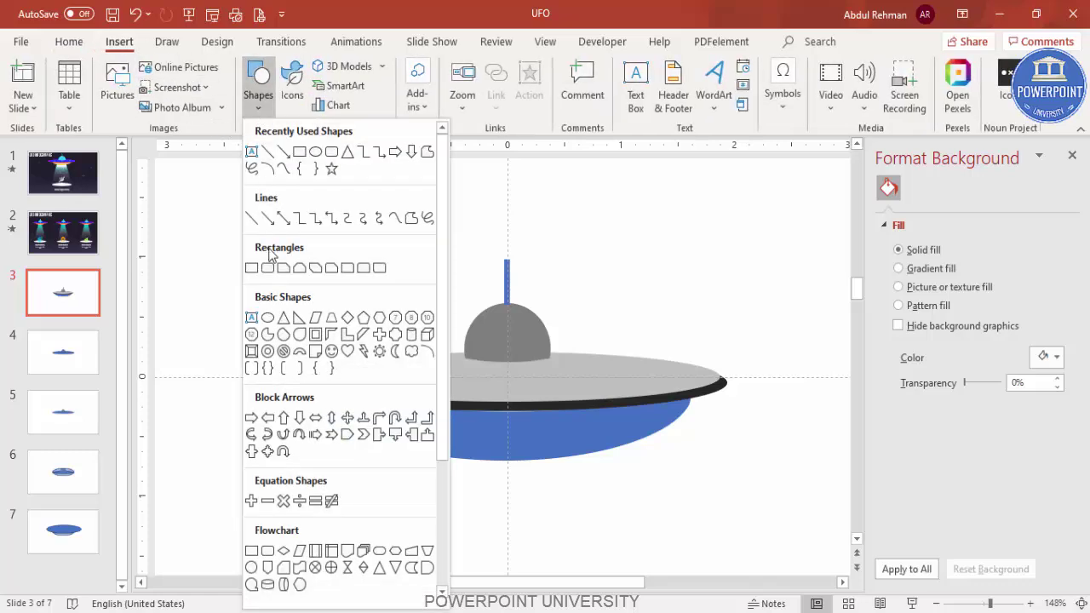
click(267, 319)
drag(501, 251, 517, 269)
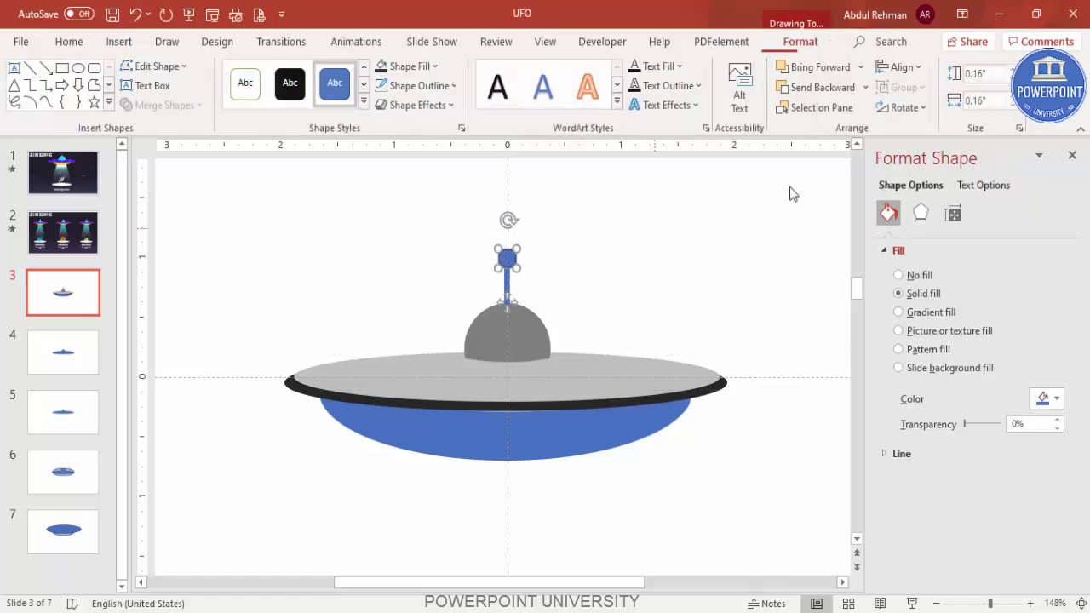
click(905, 66)
click(924, 113)
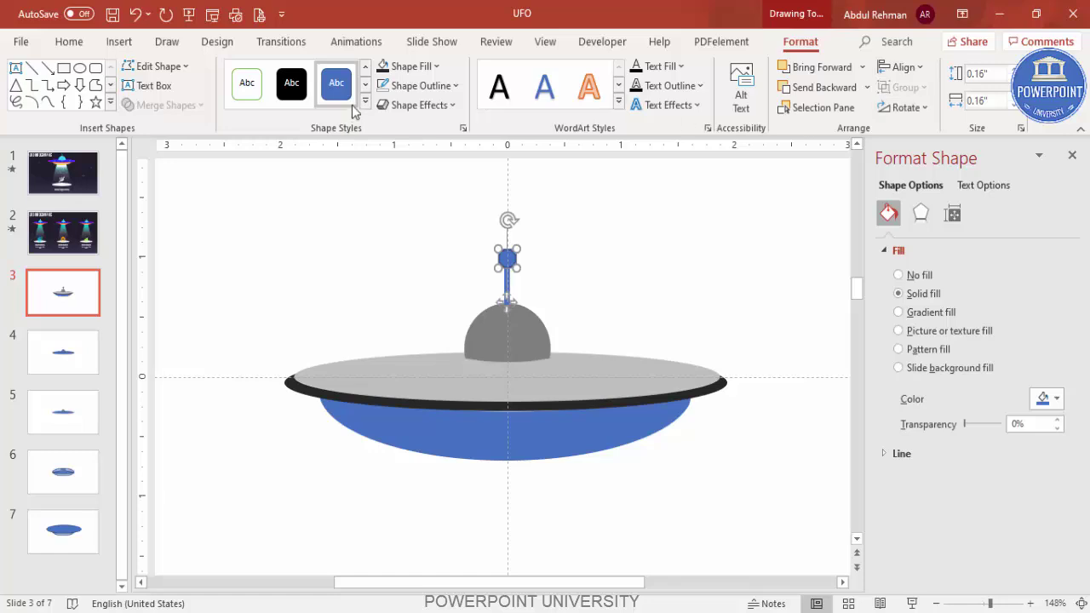
click(419, 85)
click(434, 319)
click(519, 285)
- Group the ball with the antenna stick and send the group behind the dome
click(507, 257)
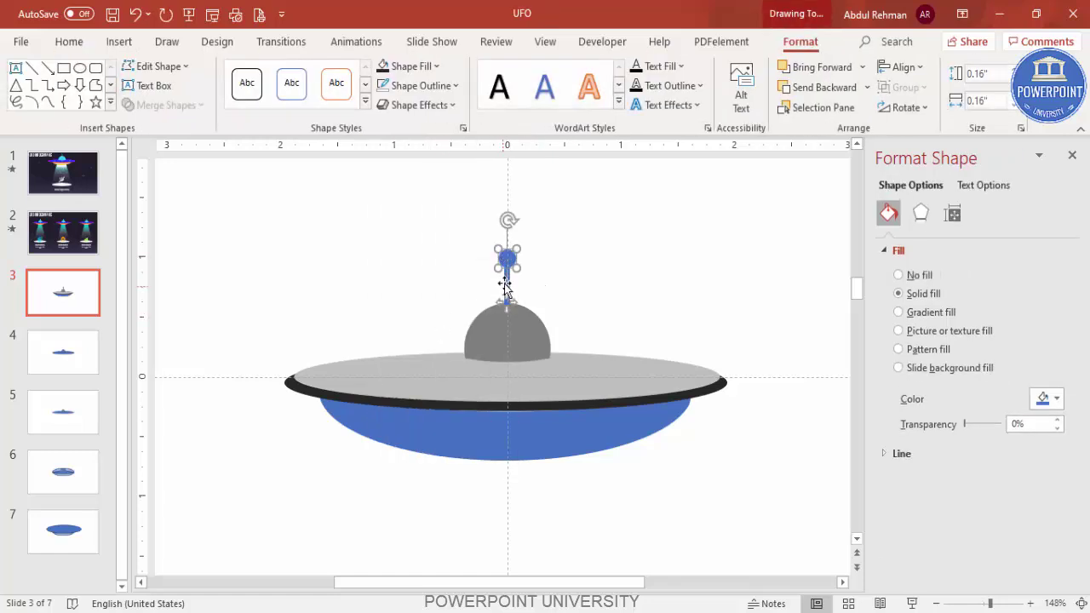
shift+click(507, 290)
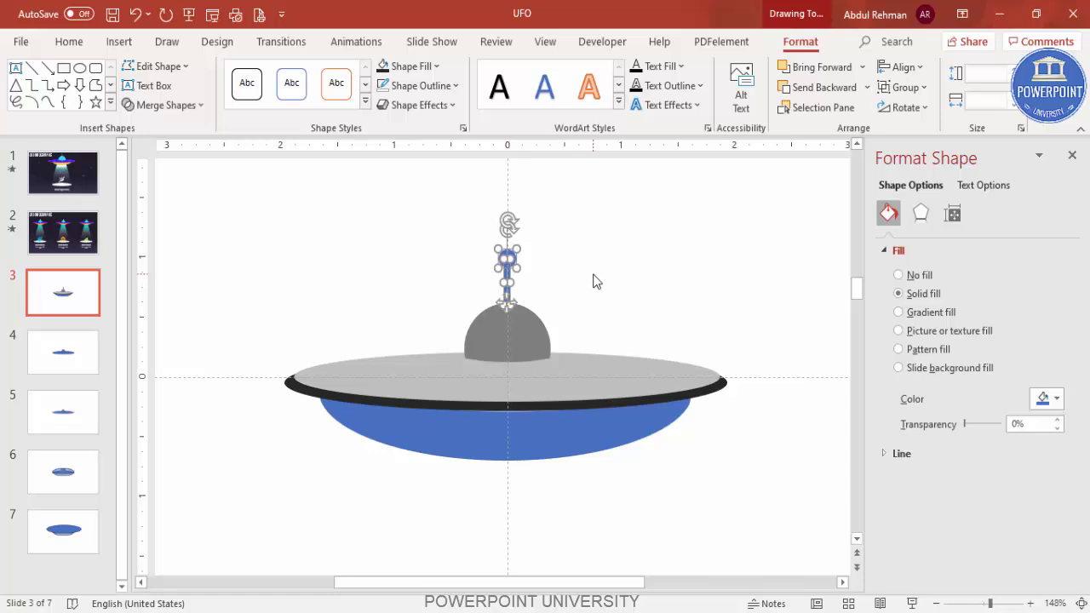
key(ctrl+g)
click(866, 87)
click(816, 134)
click(706, 227)
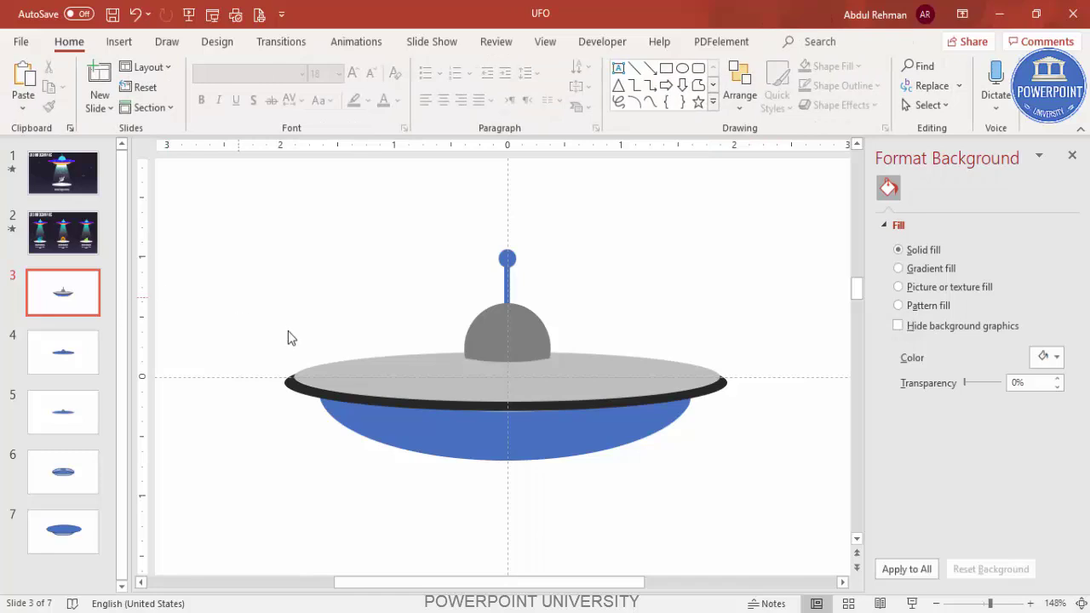
- Draw a small oval at the disc centre, tilted with the Off Axis 2: Top 3-D rotation
click(119, 42)
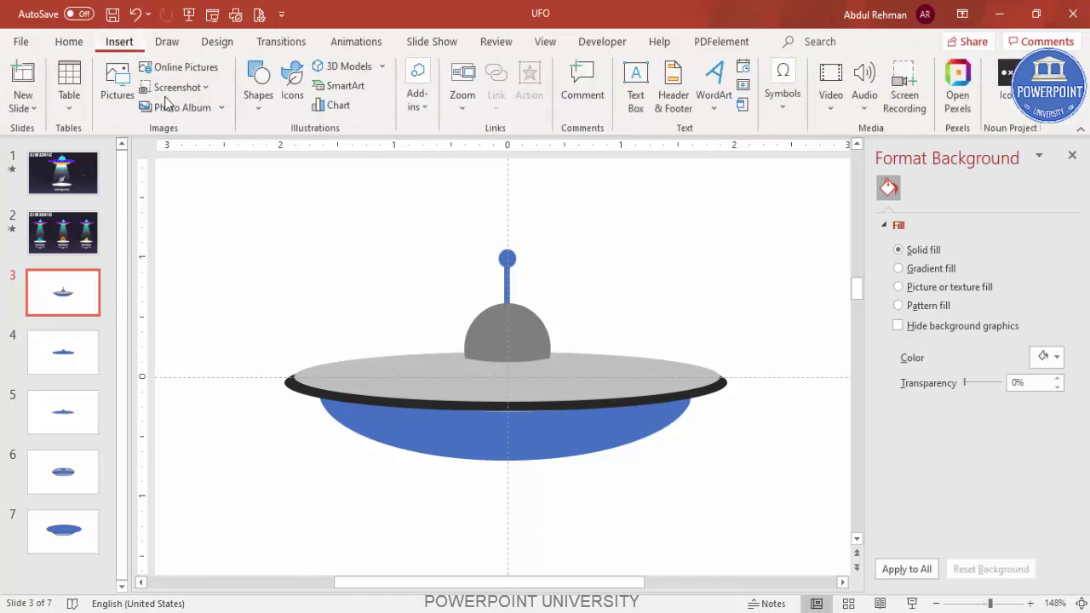
click(249, 106)
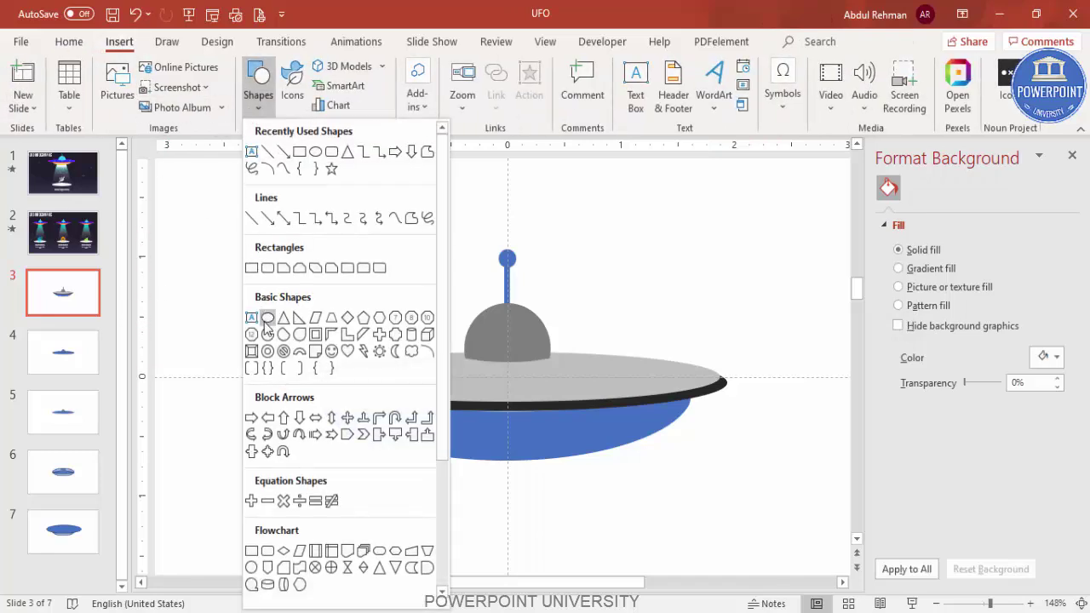
click(267, 318)
mouse_move(502, 374)
mouse_down()
mouse_move(527, 392)
mouse_move(507, 384)
mouse_up()
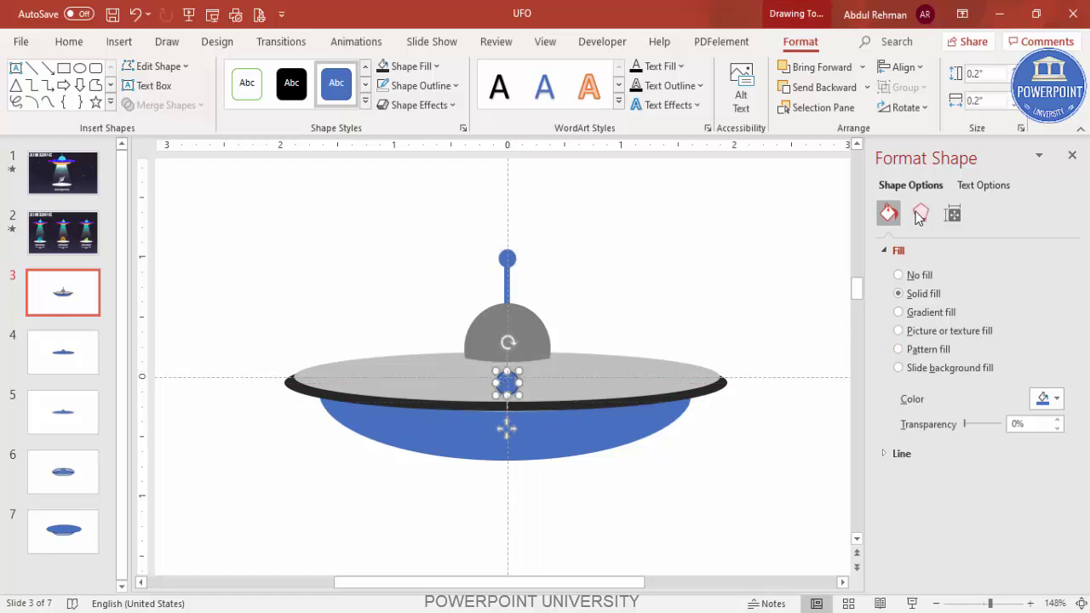
click(920, 213)
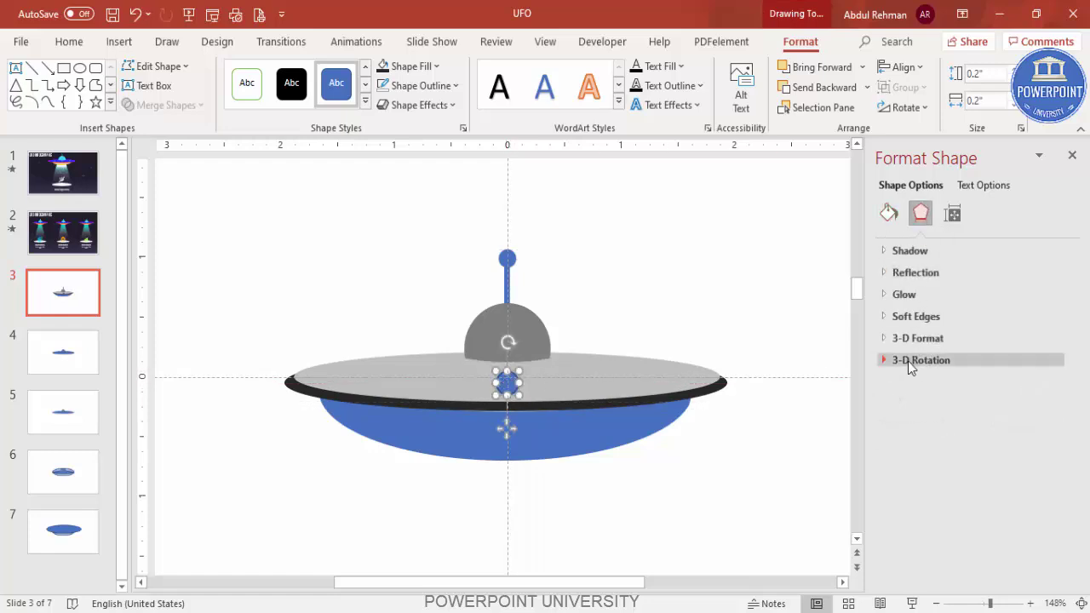
click(886, 360)
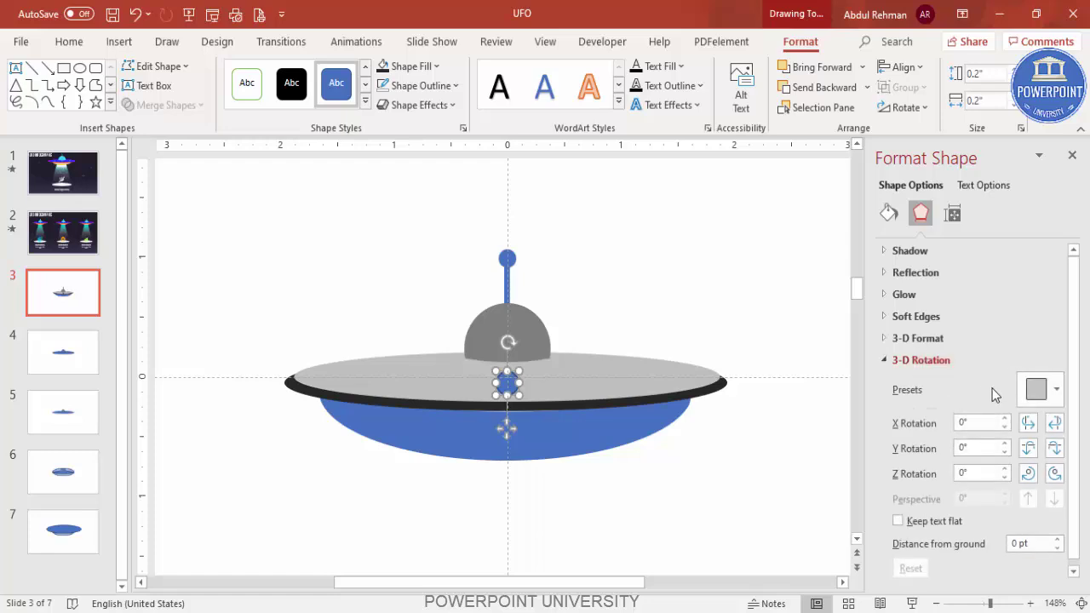
click(1045, 394)
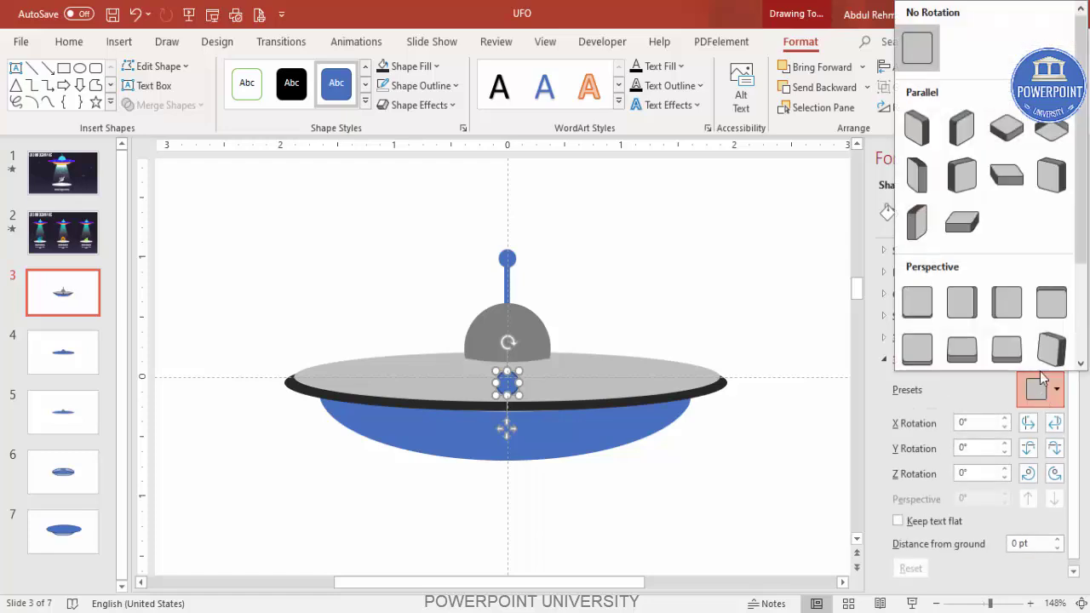
click(964, 224)
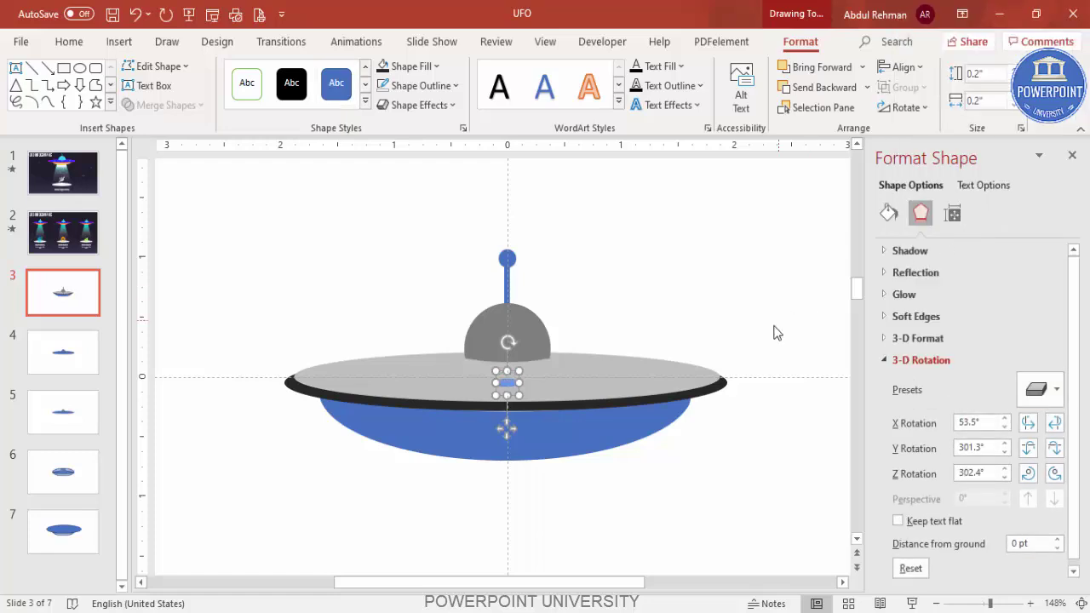
click(777, 332)
- Fill the small oval orange and remove its outline
click(511, 384)
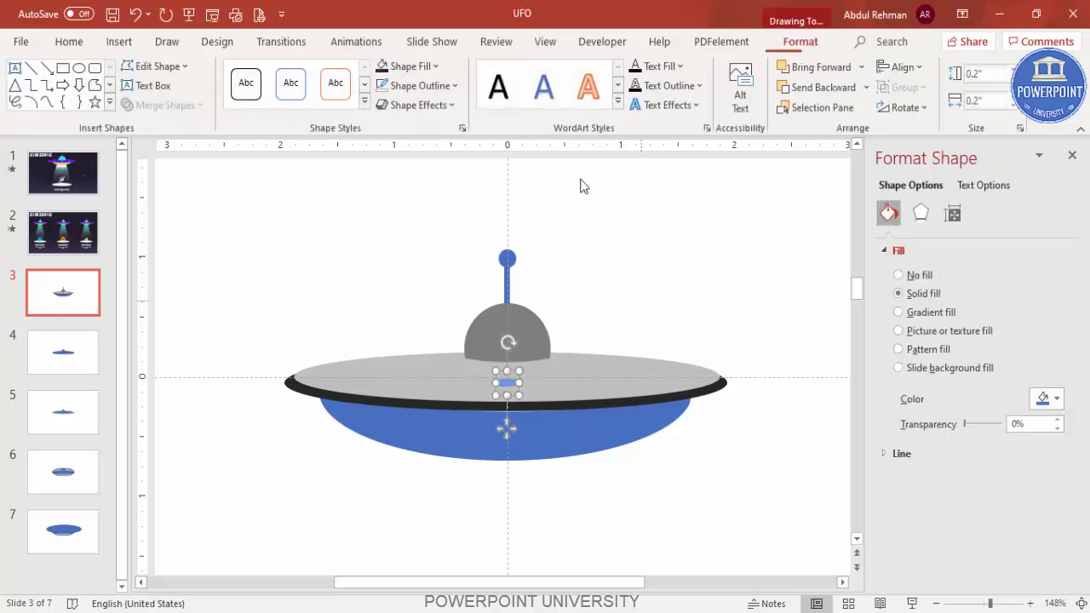
click(418, 68)
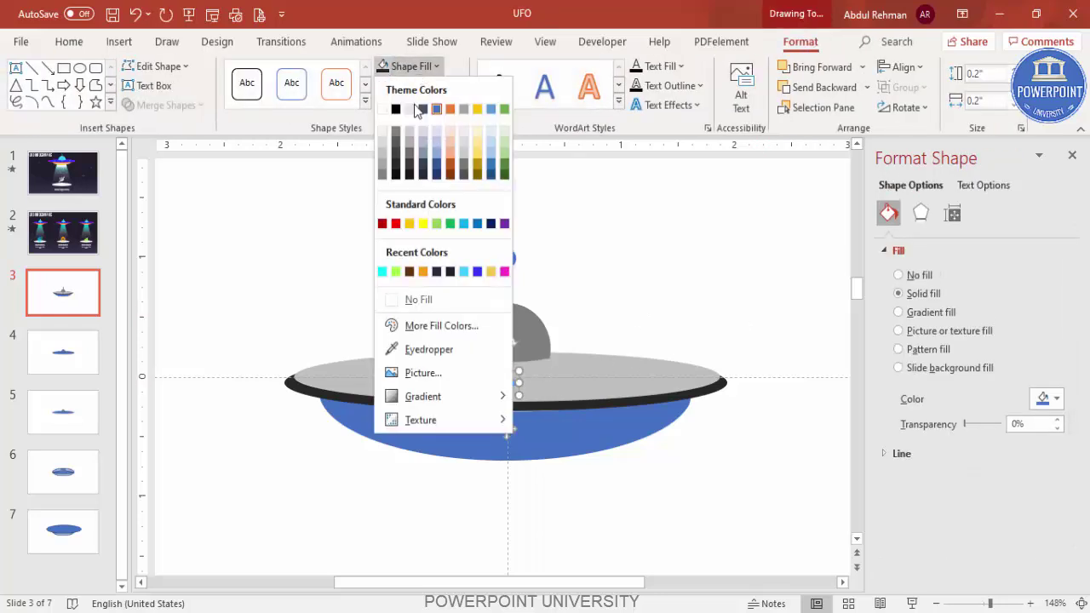
click(424, 272)
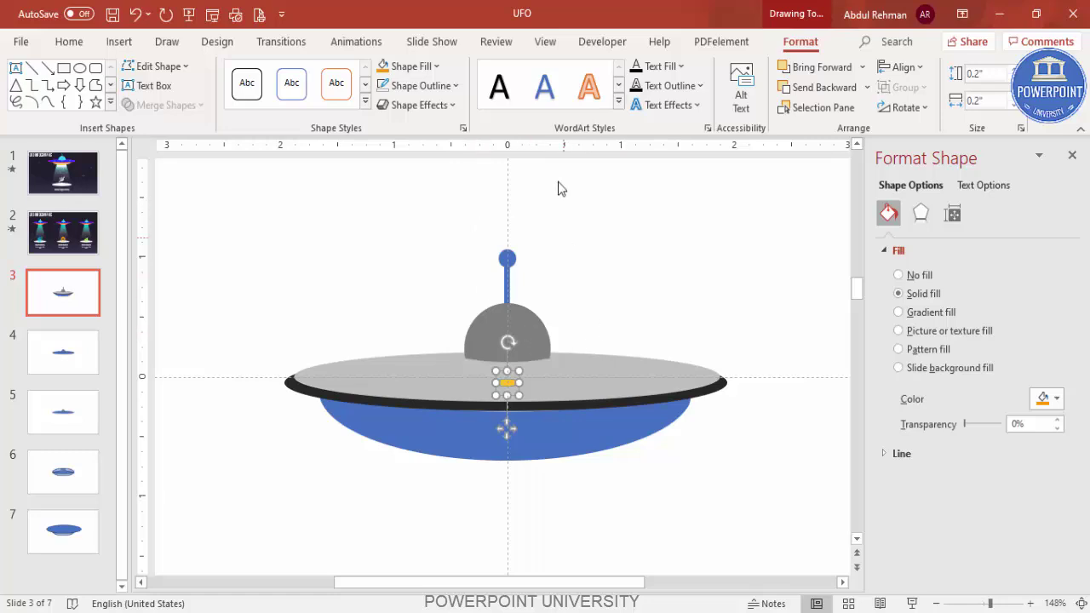
click(420, 85)
click(435, 316)
- Duplicate the light twice, placing copies at the rim's right and left ends
key(ctrl+d)
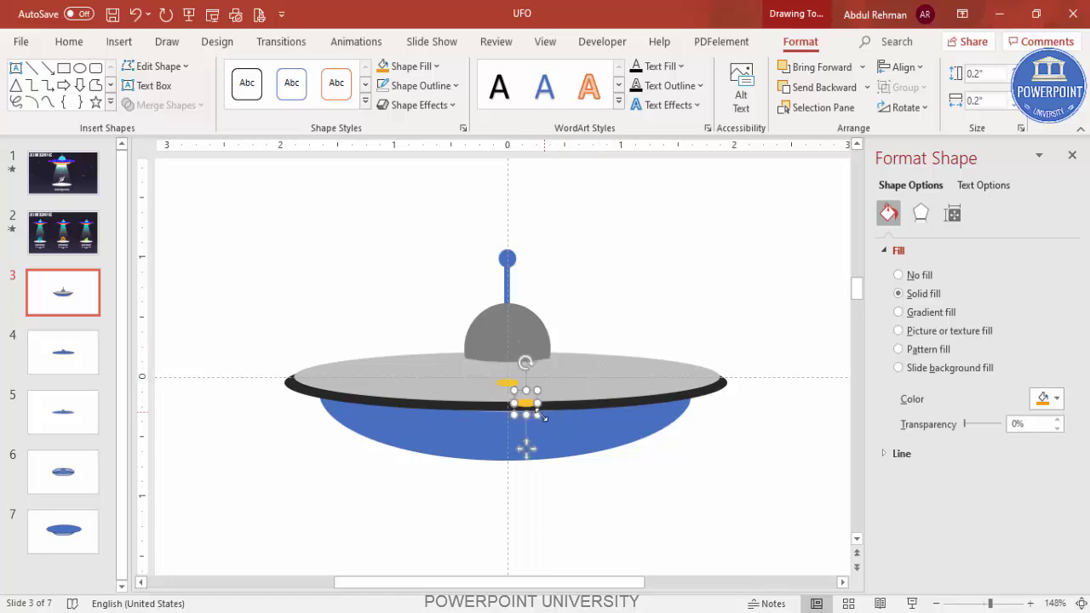
drag(518, 397, 620, 375)
key(ctrl+d)
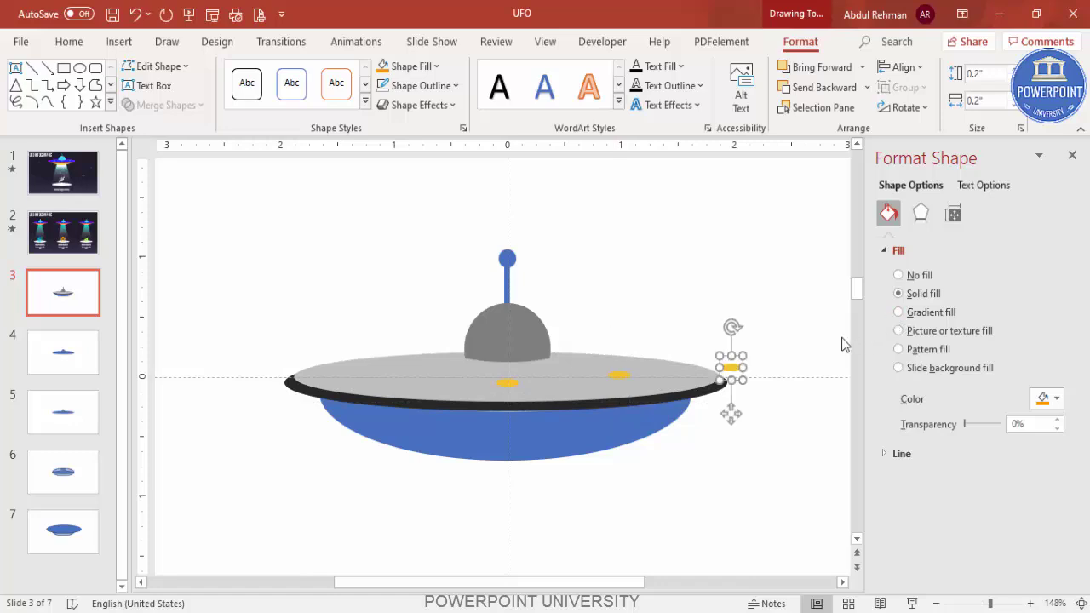
drag(730, 368, 375, 375)
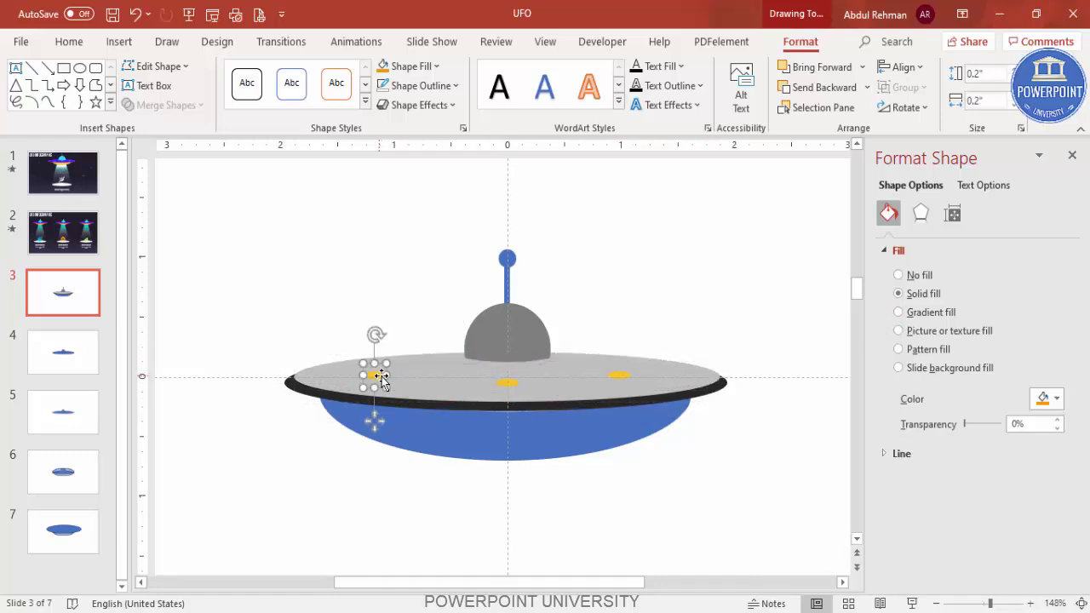
click(716, 441)
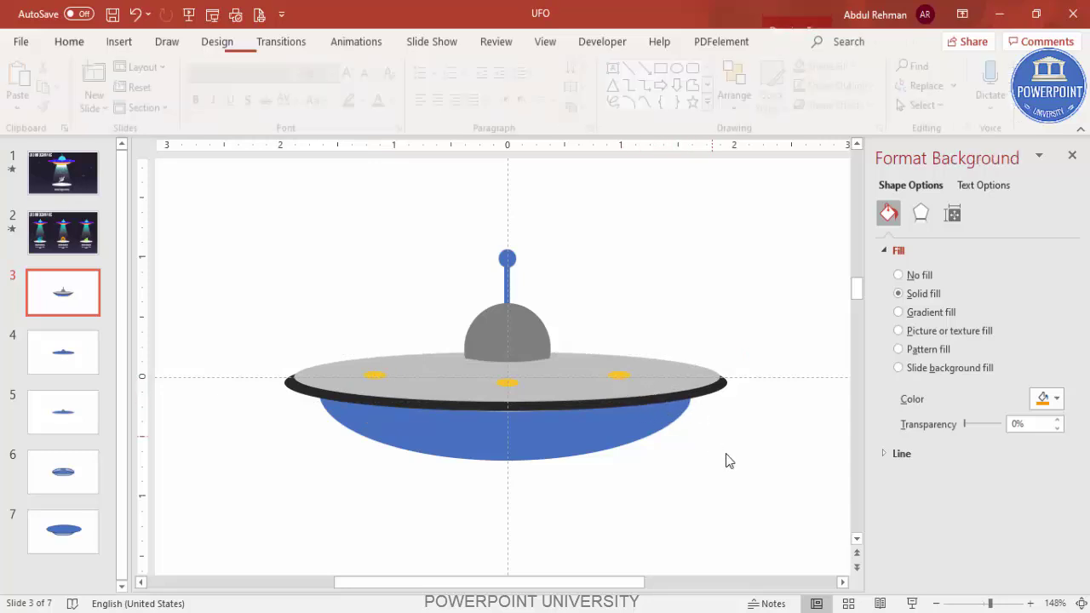
- Switch the slide background to a two-stop gradient fill, briefly trying custom colours
click(1080, 604)
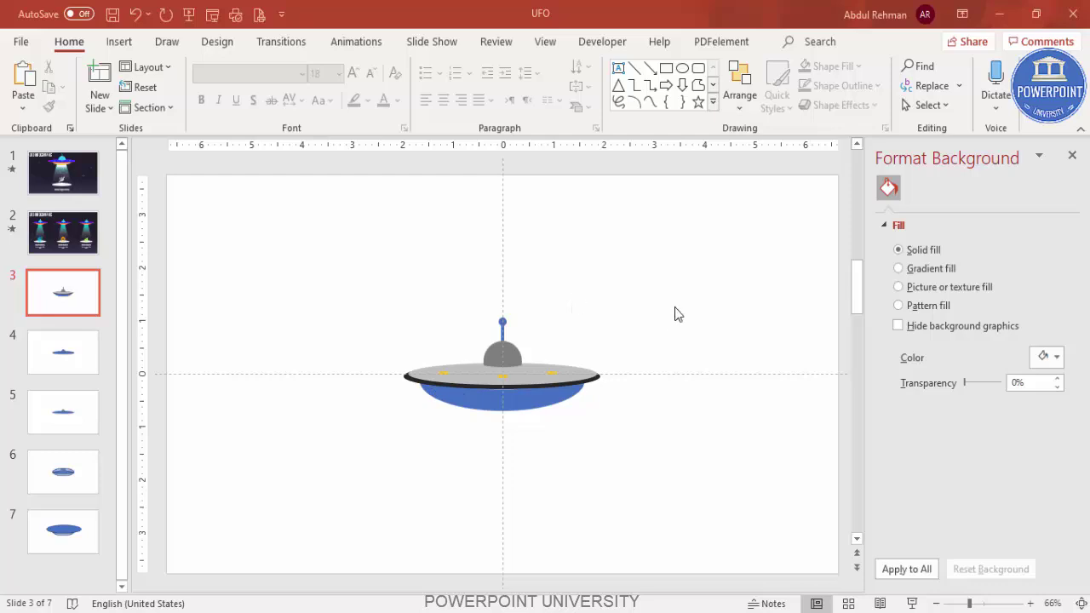
click(931, 270)
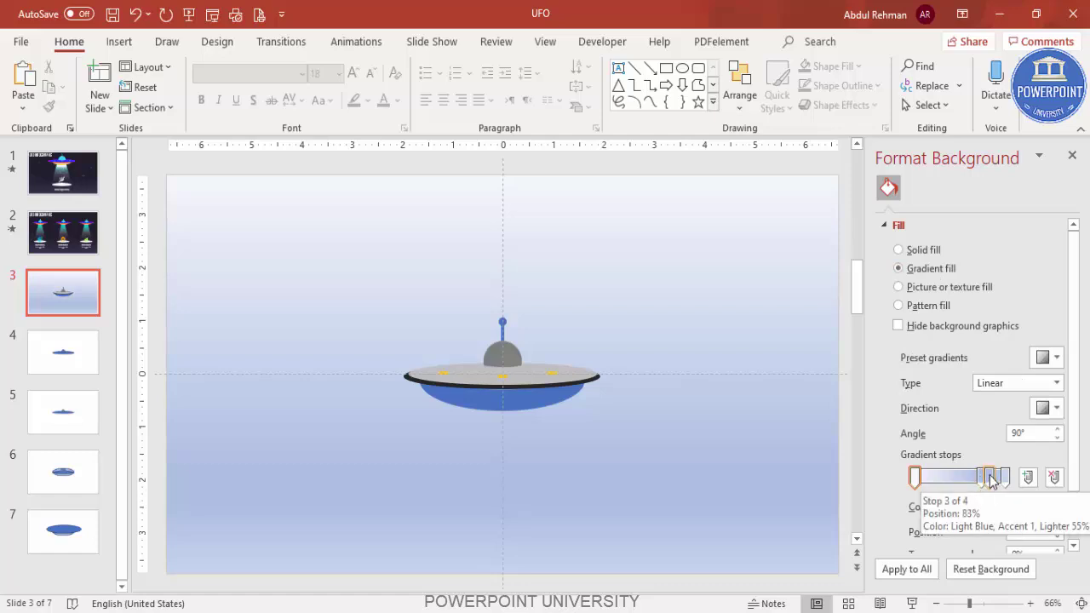
click(1054, 477)
click(1055, 477)
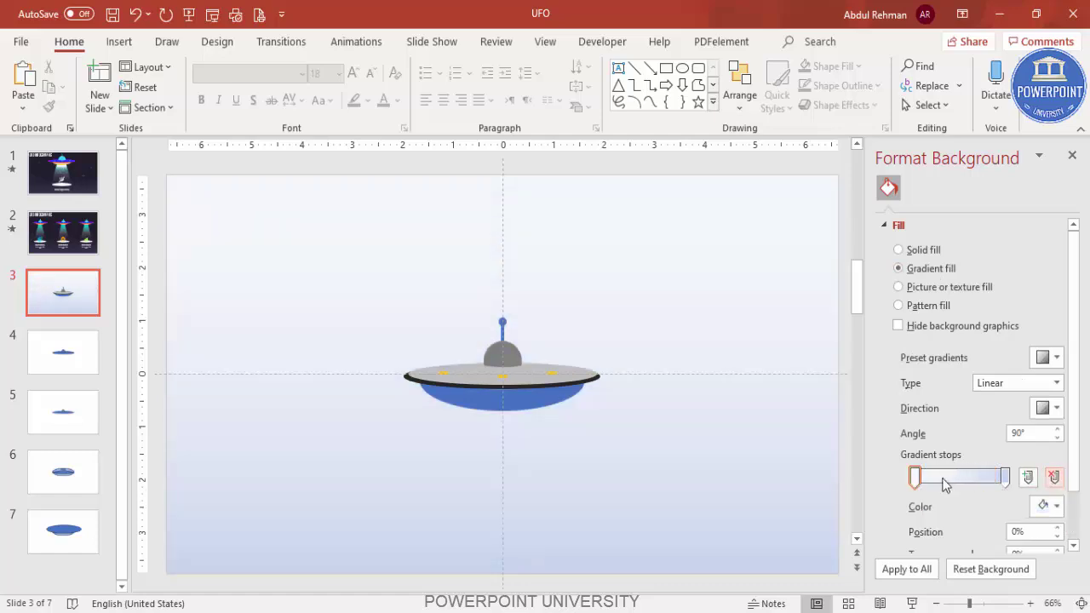
click(1046, 505)
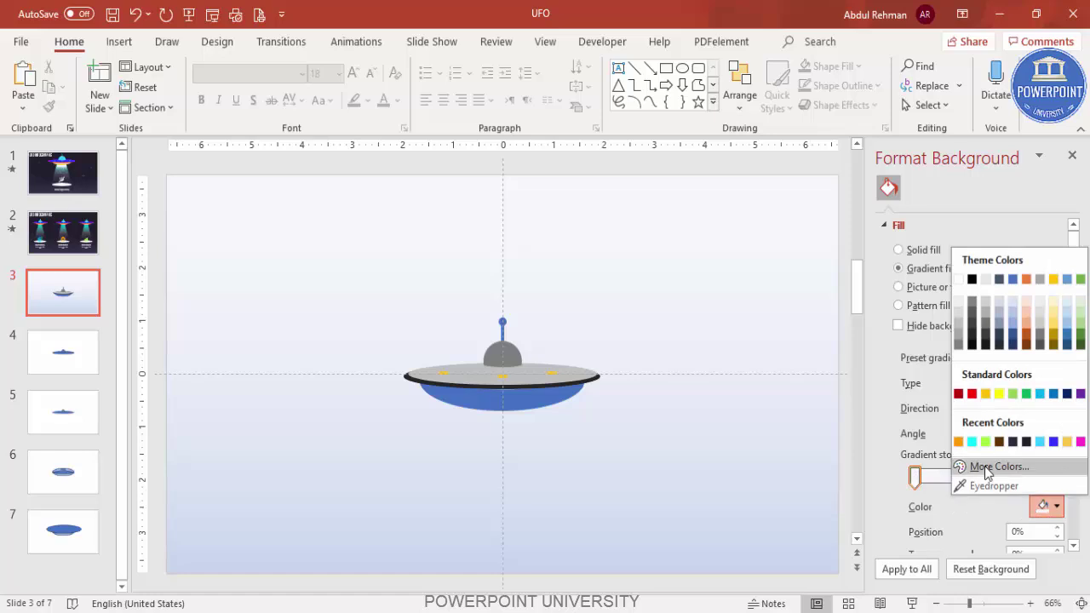
click(986, 470)
click(451, 166)
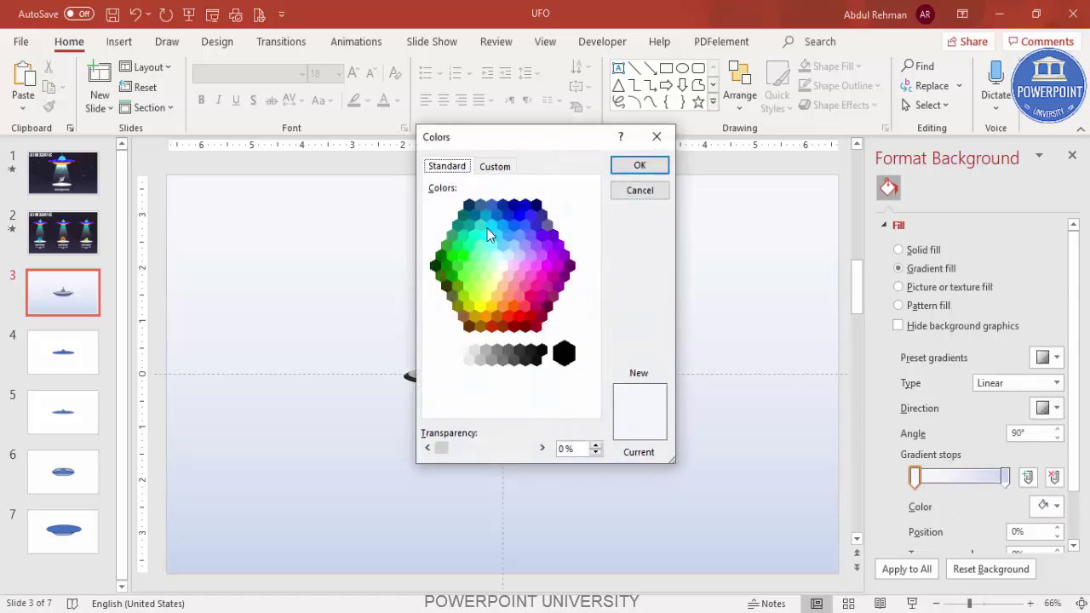
click(536, 205)
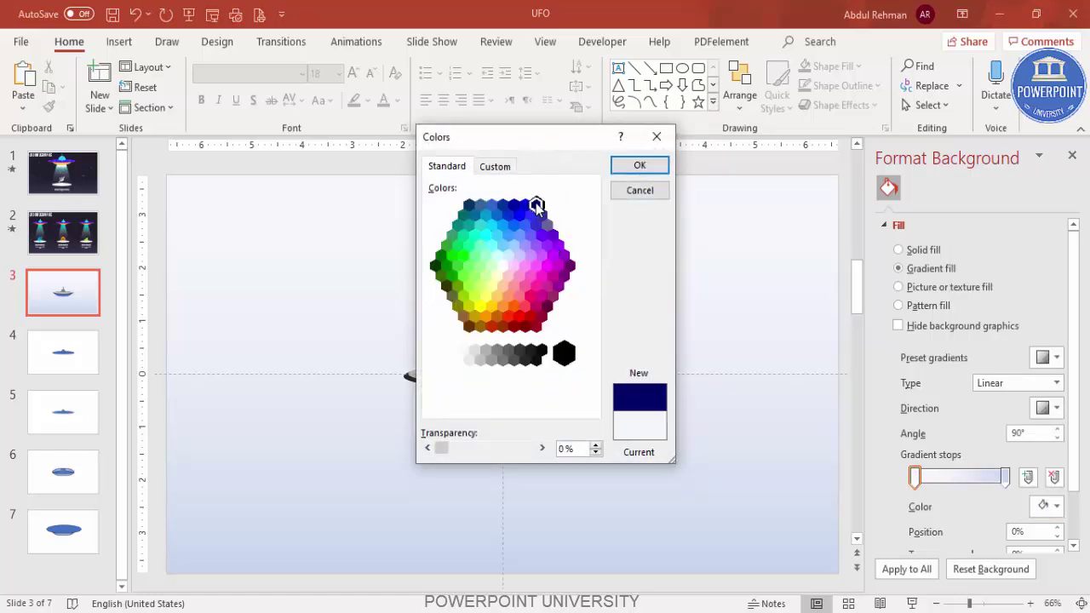
click(501, 171)
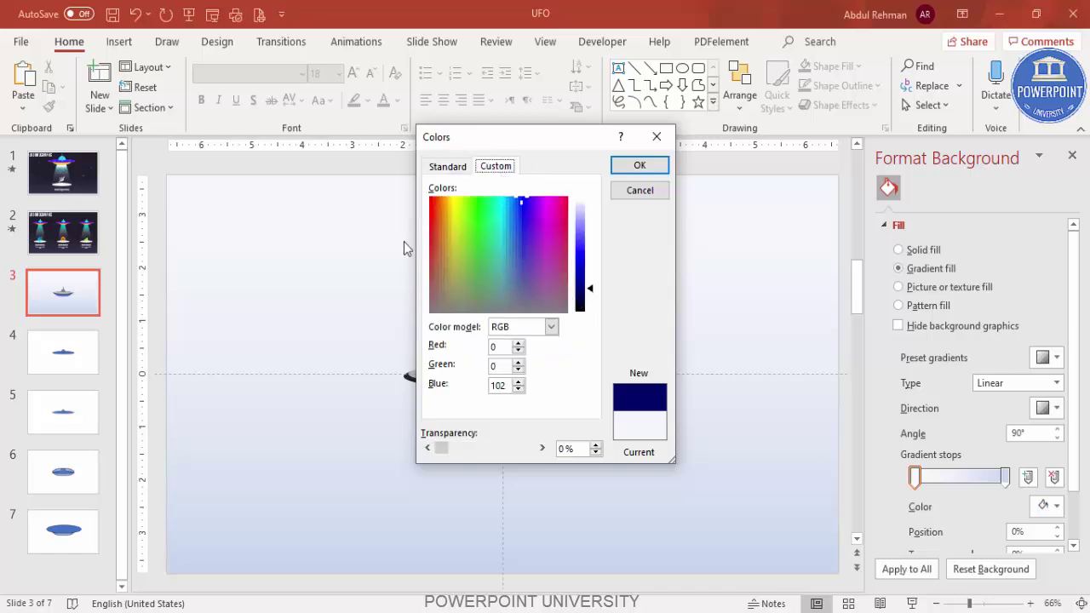
click(545, 282)
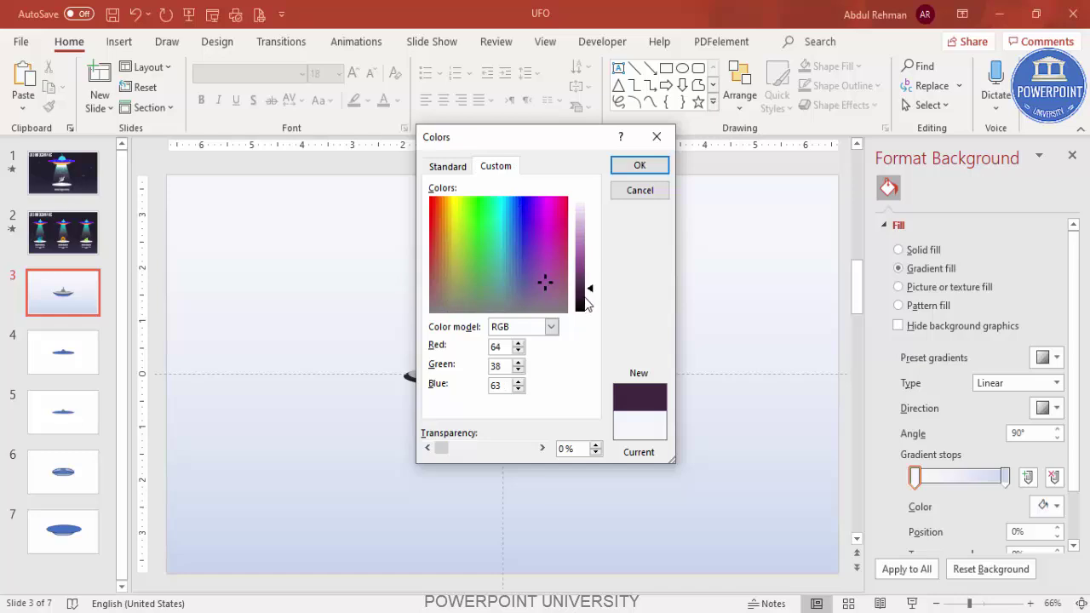
click(630, 190)
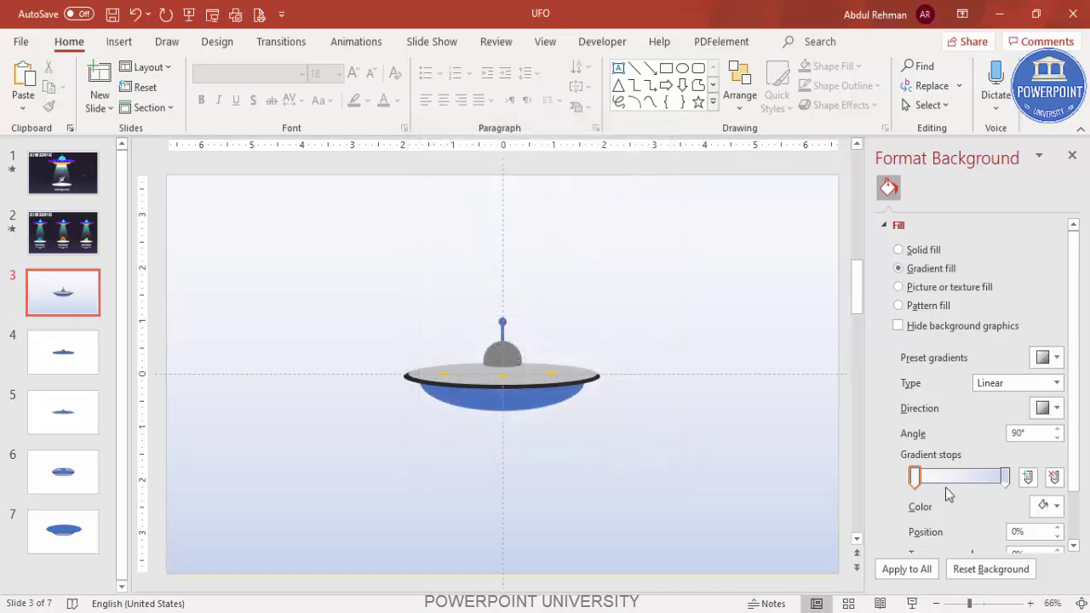
- Colour both gradient stops Dark Purple, lightening the end stop to RGB 62,58,84
click(1058, 508)
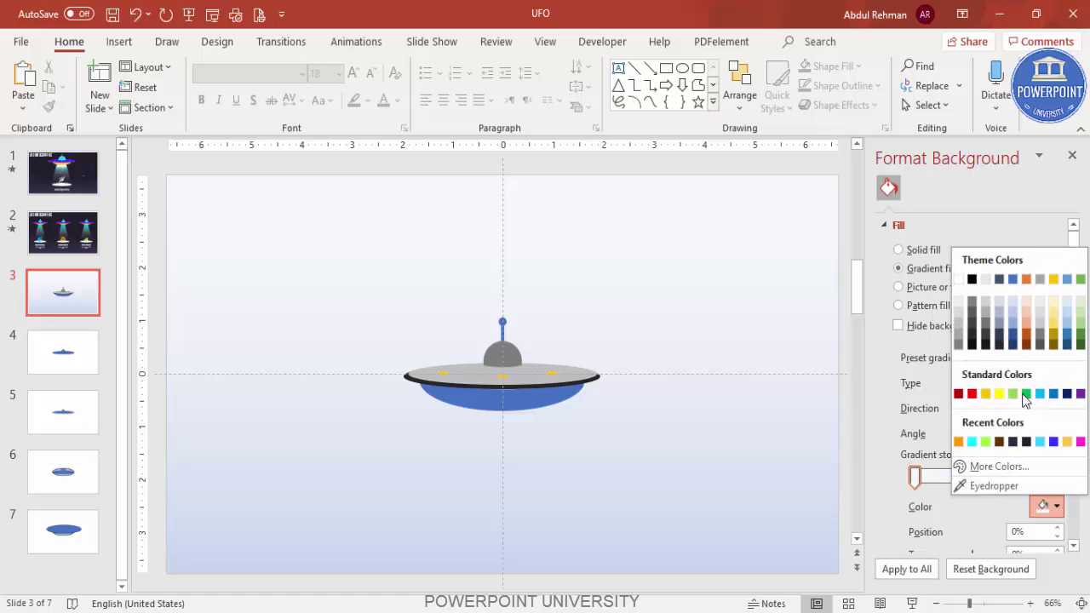
click(1027, 443)
click(1005, 477)
click(1046, 506)
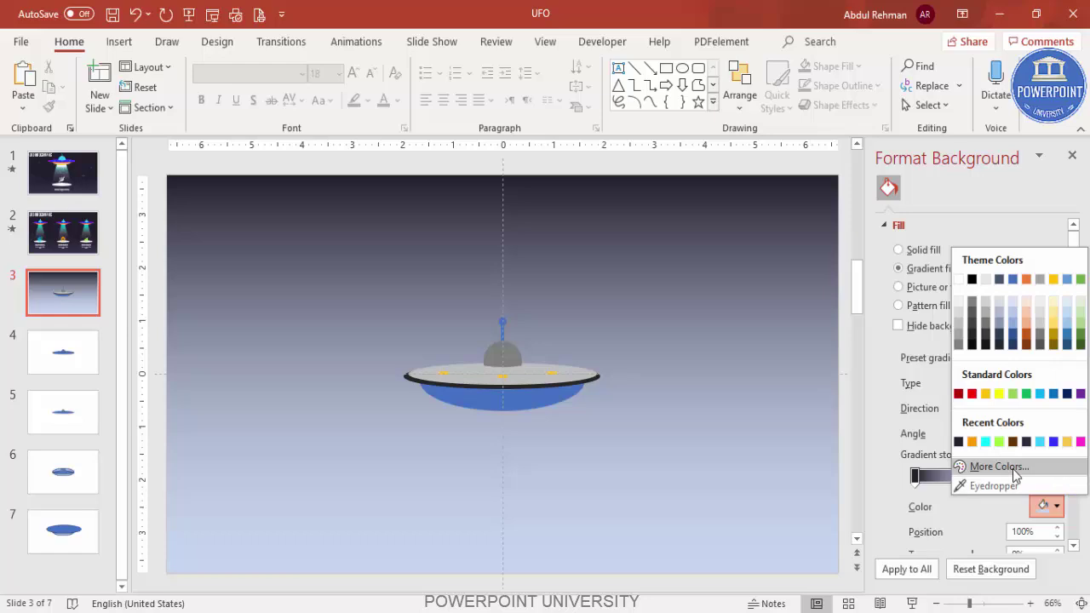
click(958, 442)
click(1056, 506)
click(988, 463)
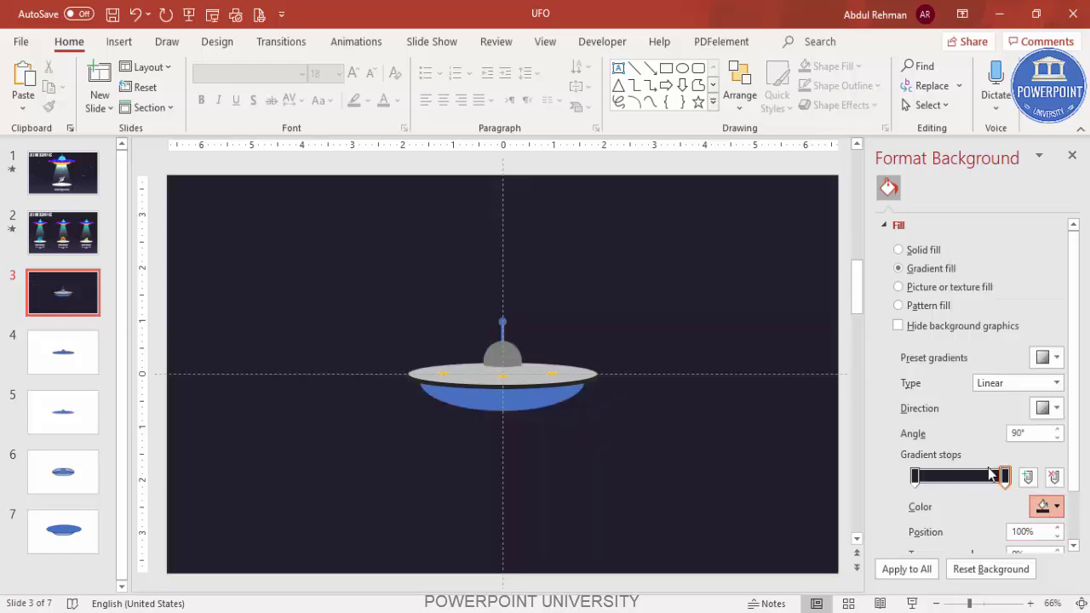
drag(589, 295, 594, 291)
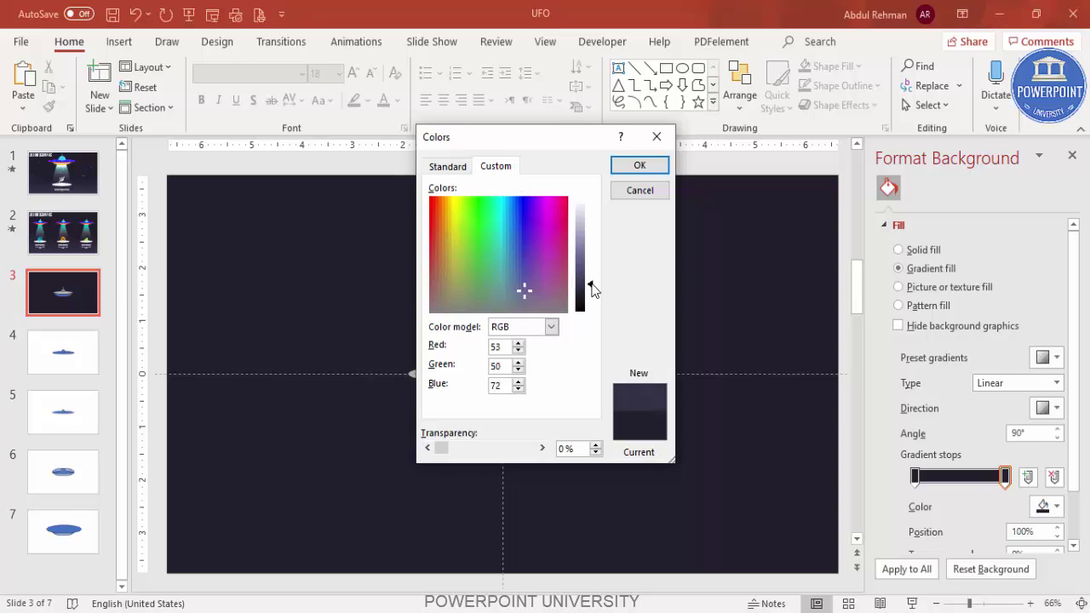
click(639, 167)
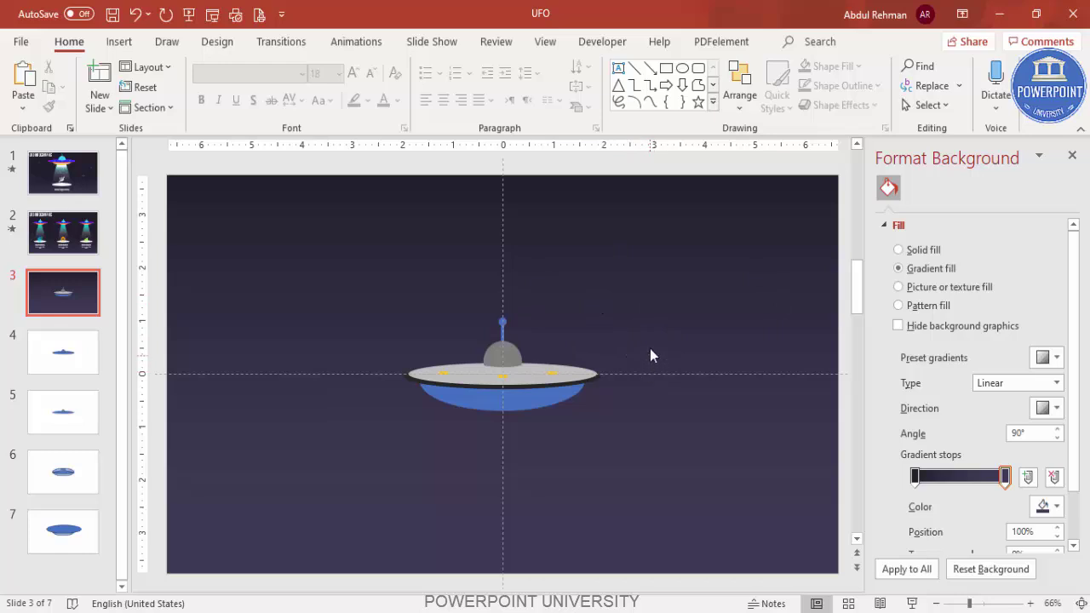
- Fill the saucer's top disc bright blue and its rim orange
click(529, 372)
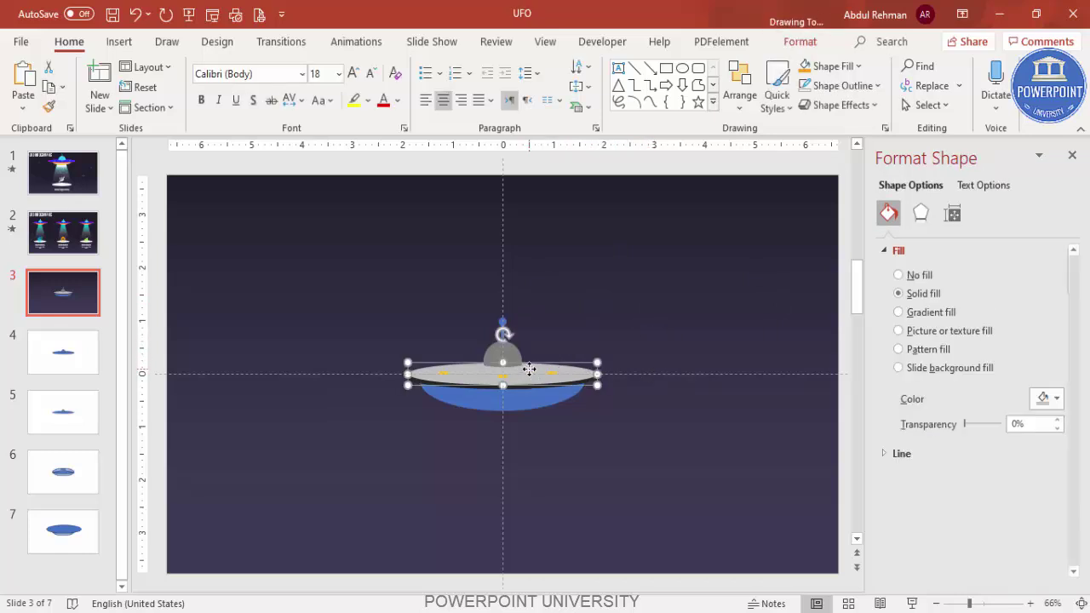
click(850, 66)
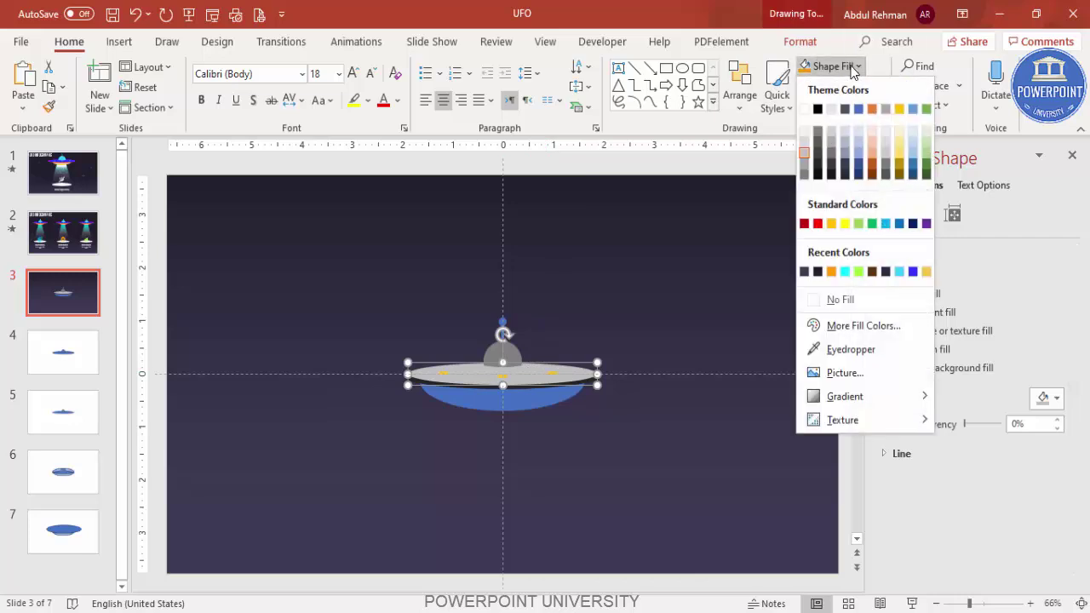
click(913, 273)
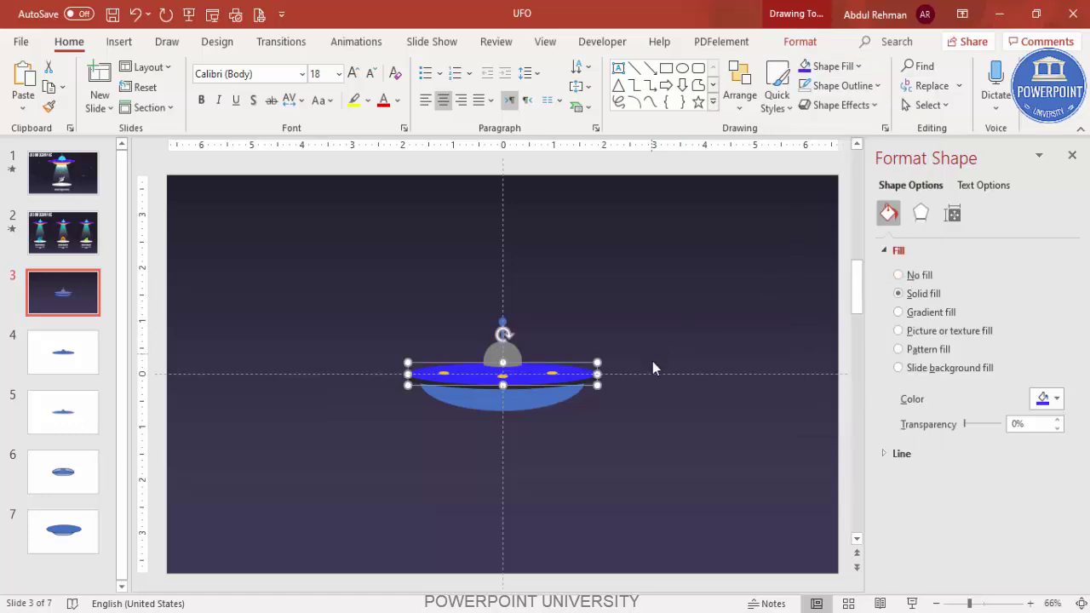
click(643, 420)
click(592, 385)
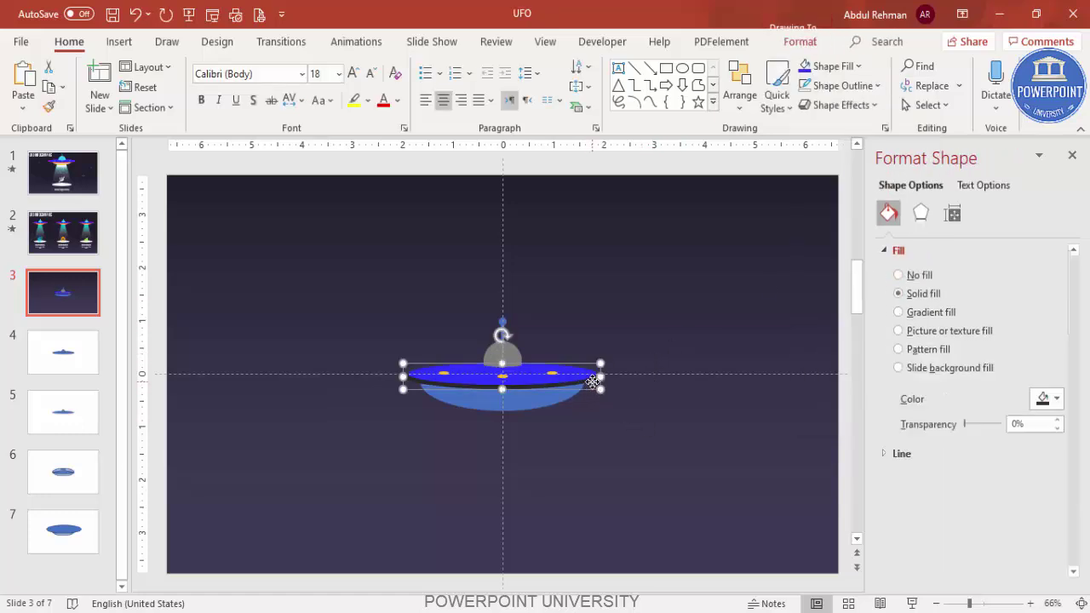
click(836, 67)
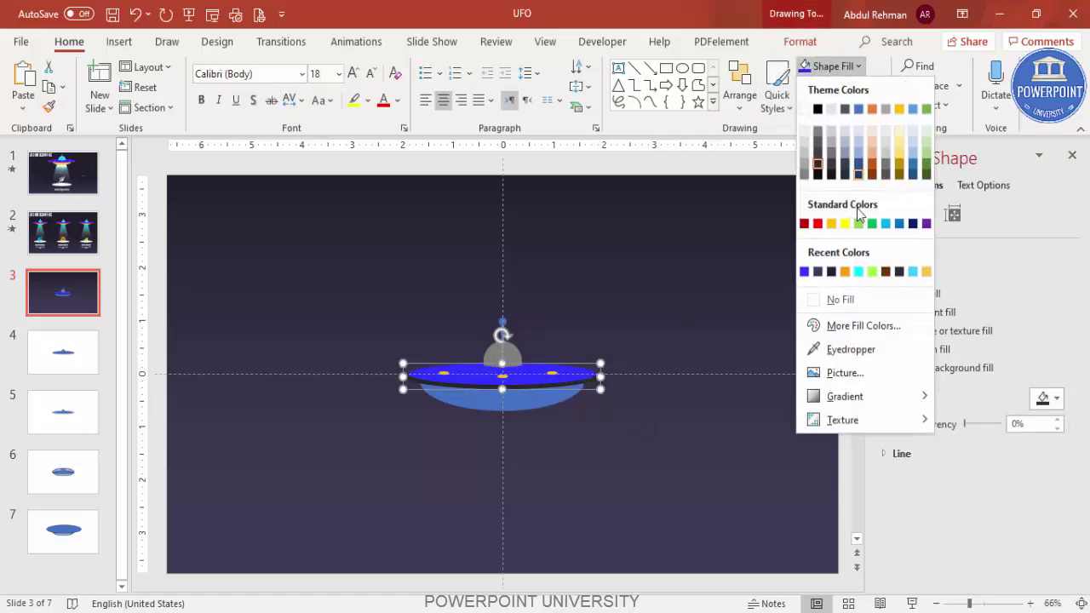
click(845, 272)
click(646, 422)
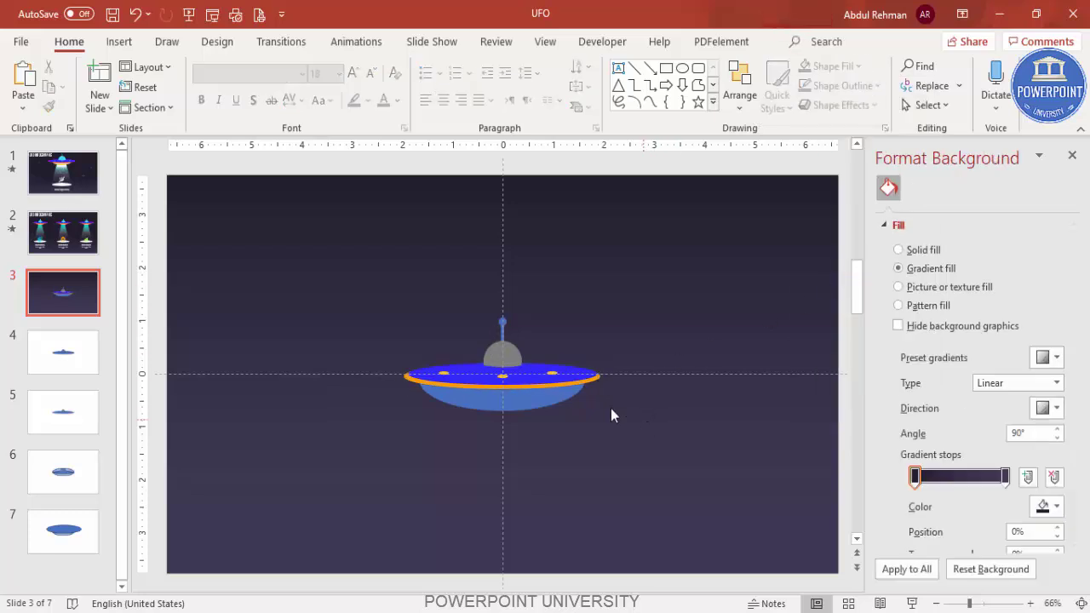
- Fill the saucer's lower body light cyan and the dome orange
click(529, 401)
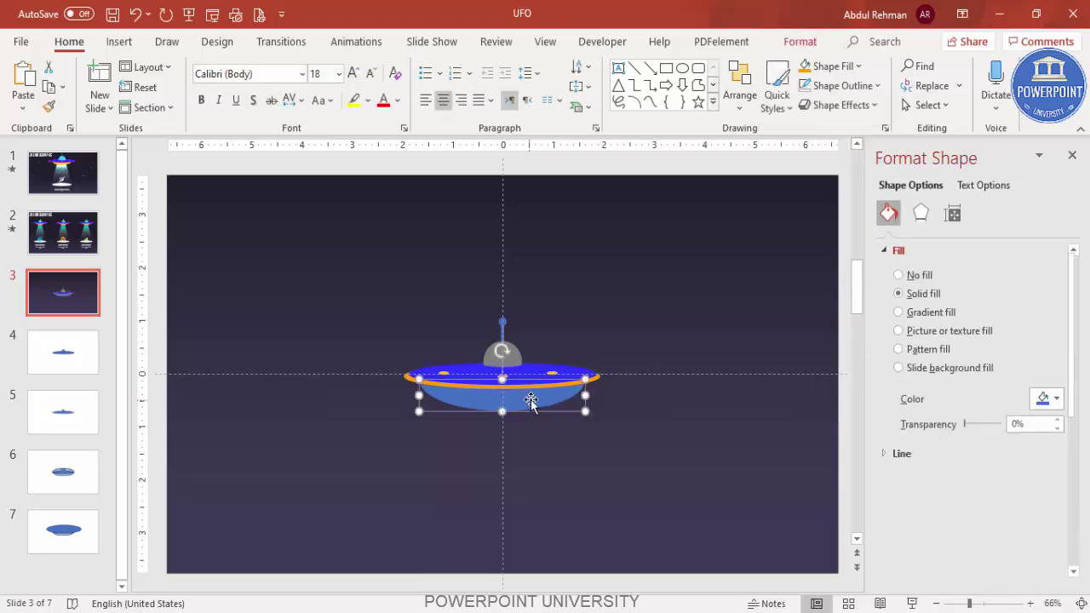
click(822, 67)
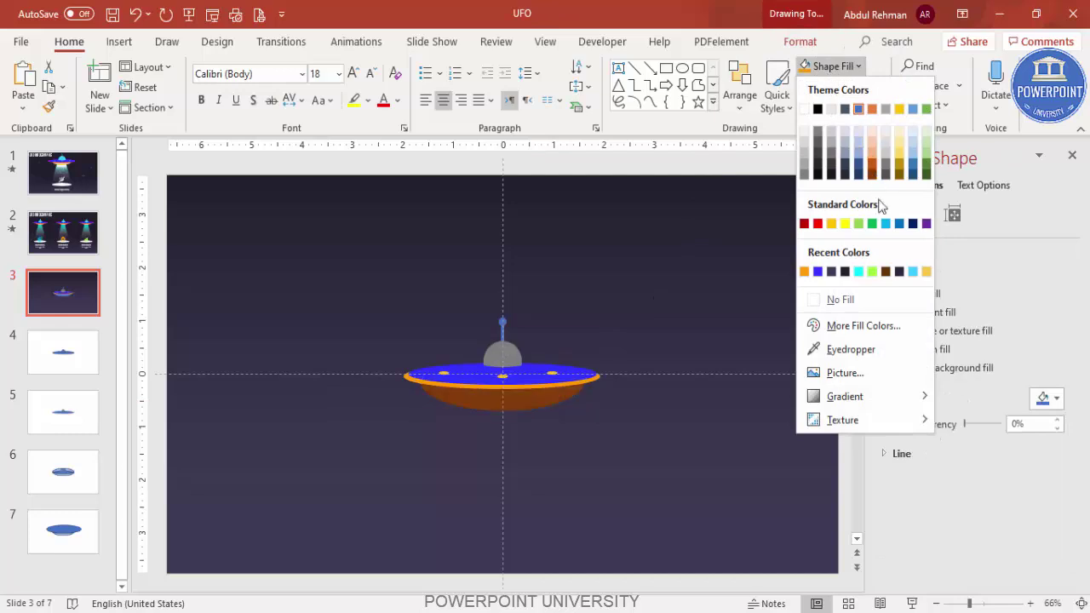
click(913, 272)
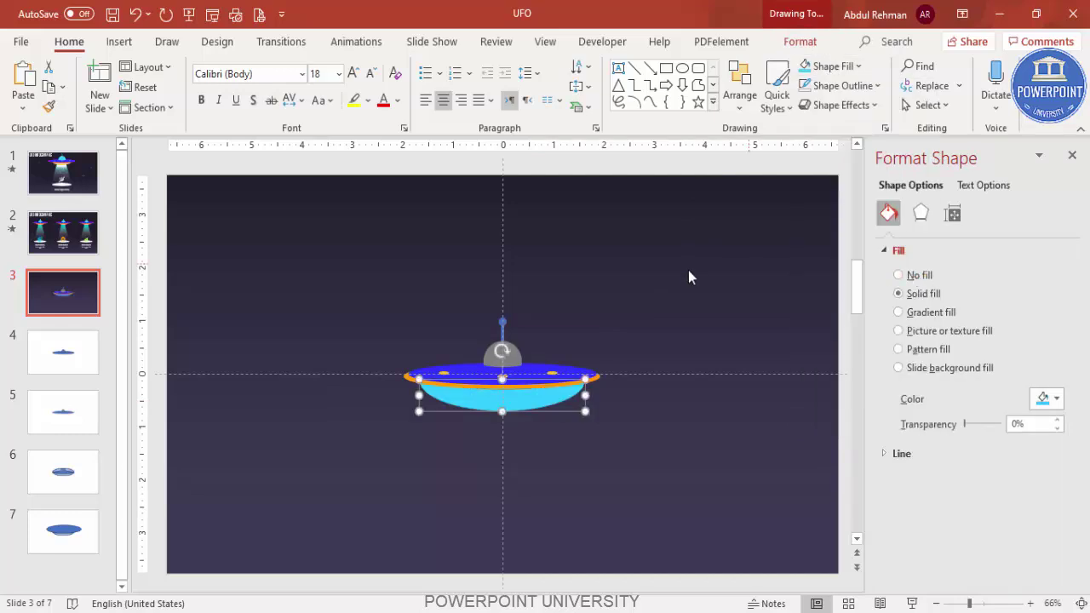
click(514, 351)
click(843, 67)
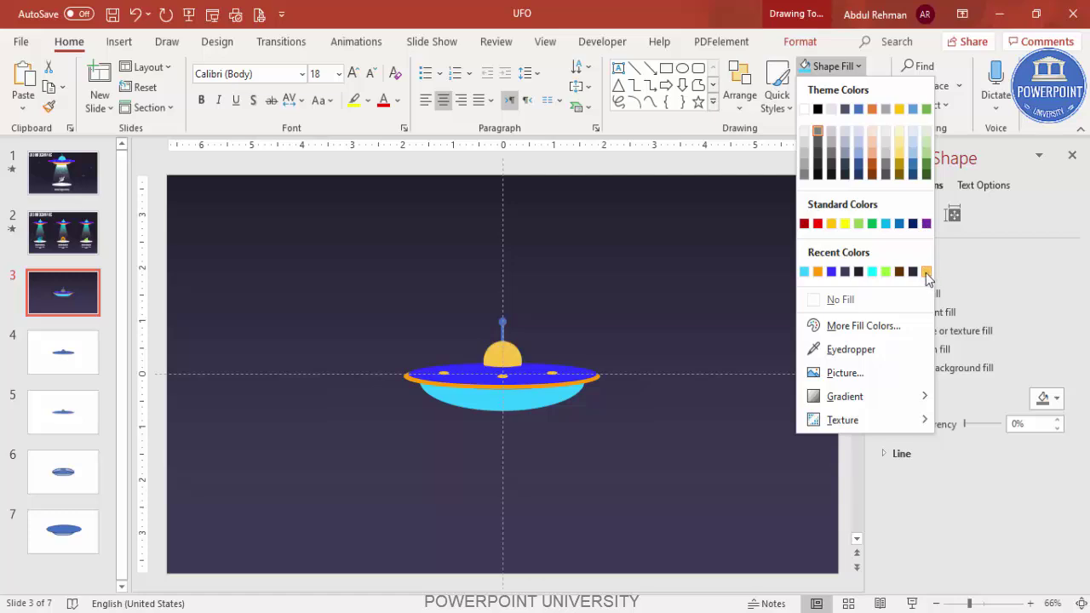
click(821, 273)
click(613, 304)
- Marquee-select every piece of the UFO
click(501, 323)
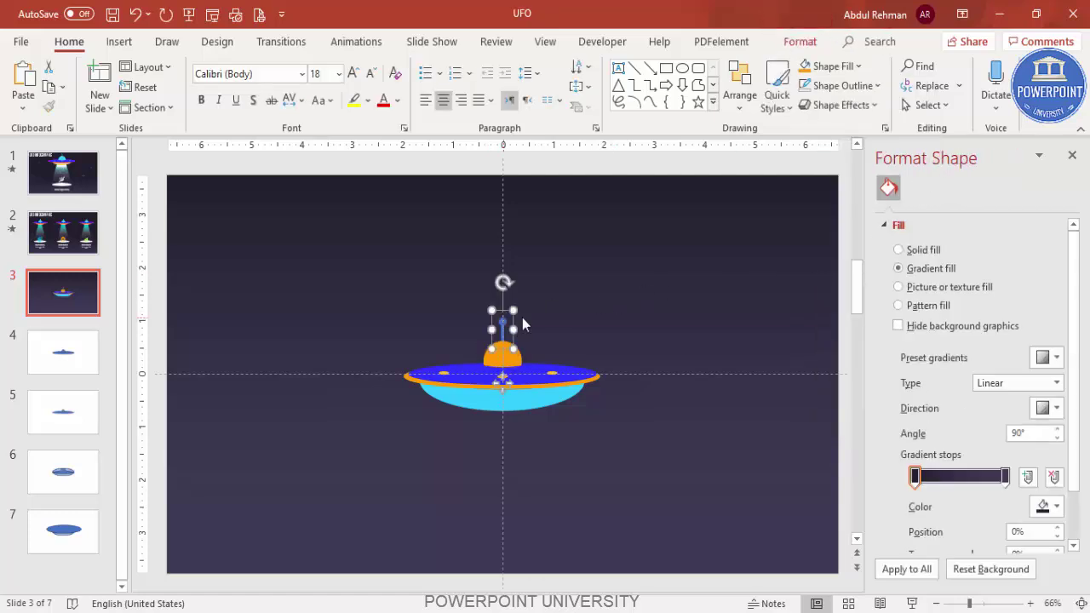
click(652, 179)
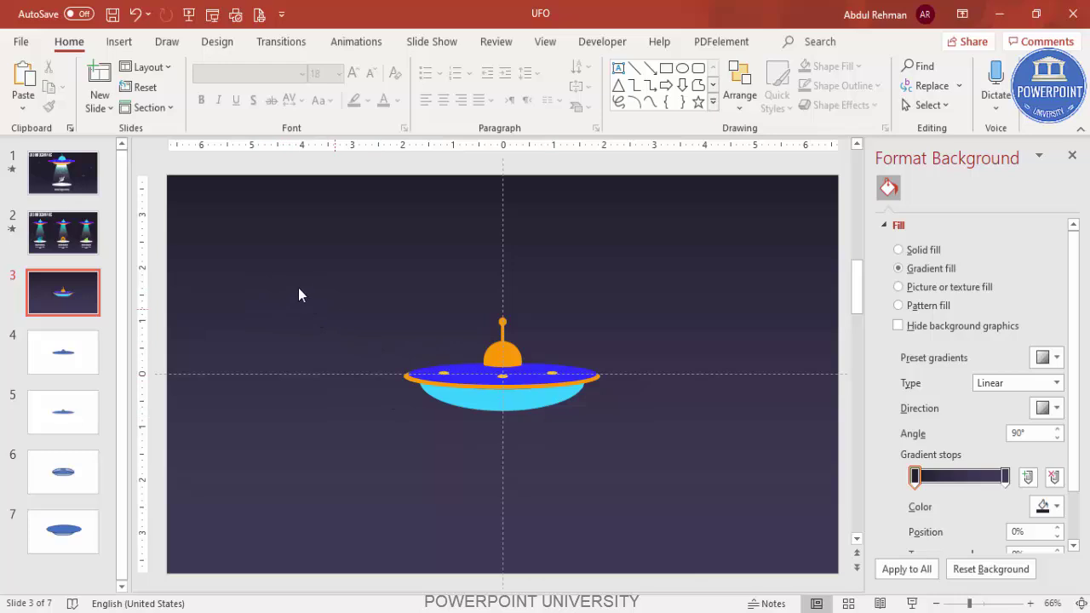
drag(331, 311, 743, 478)
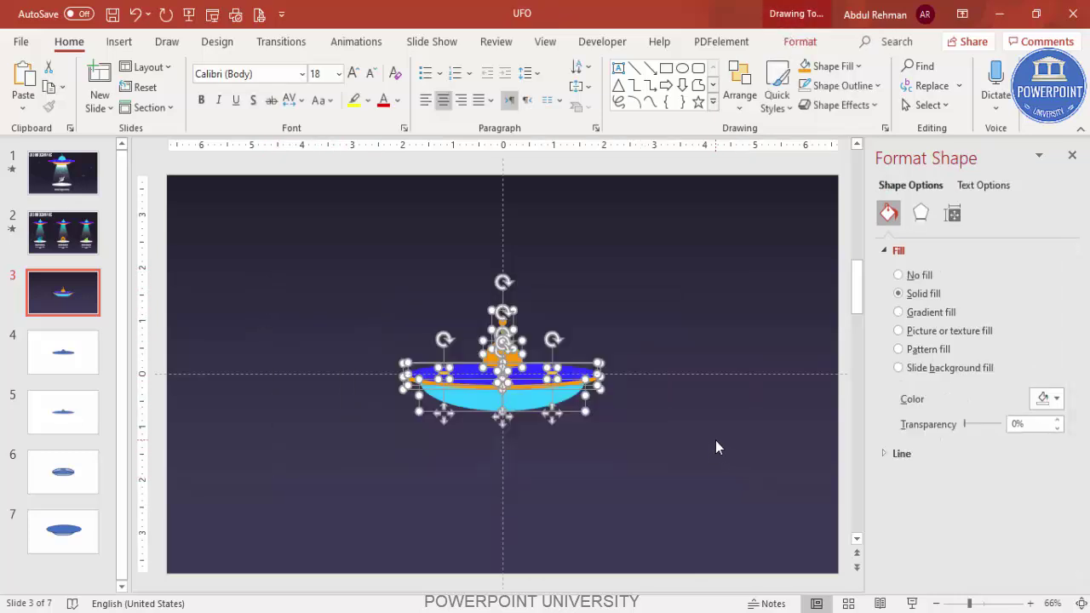
- Group the UFO shapes, move the group higher on the slide, and turn off Guides
key(ctrl+g)
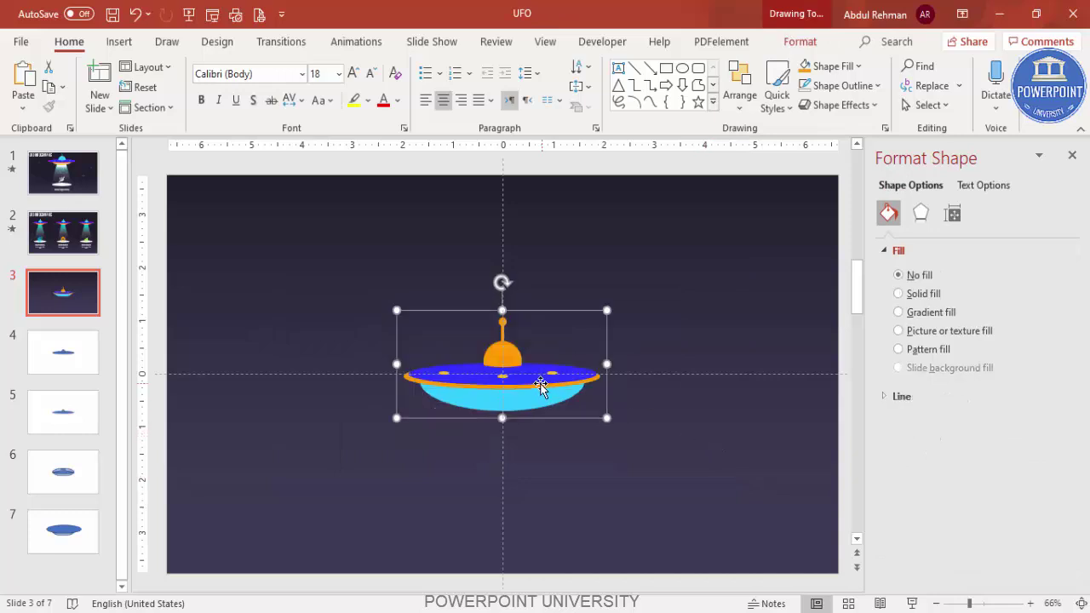
drag(544, 312, 546, 253)
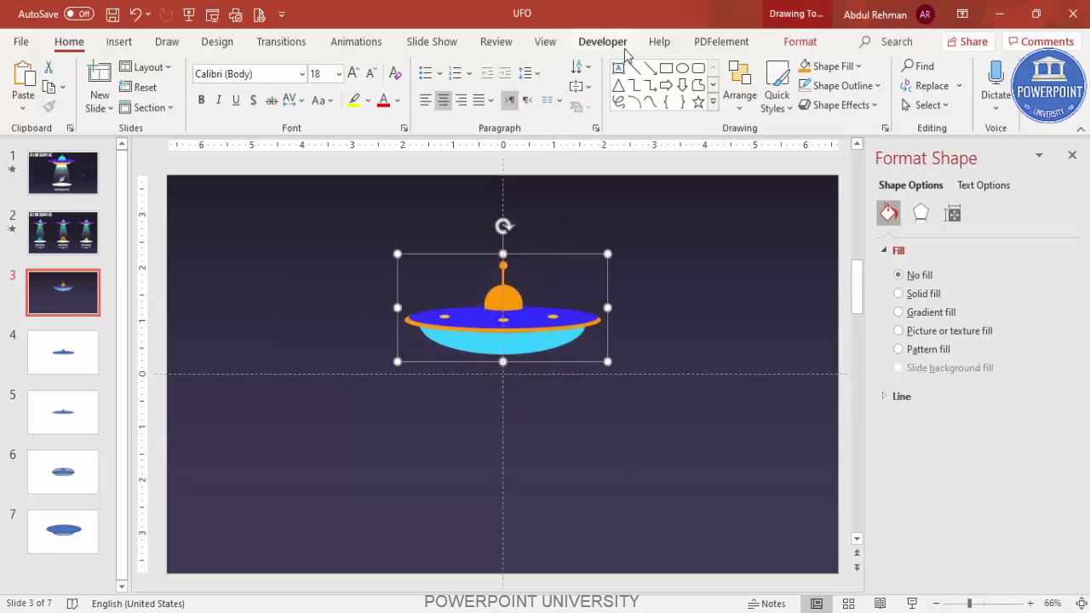
click(549, 44)
click(325, 105)
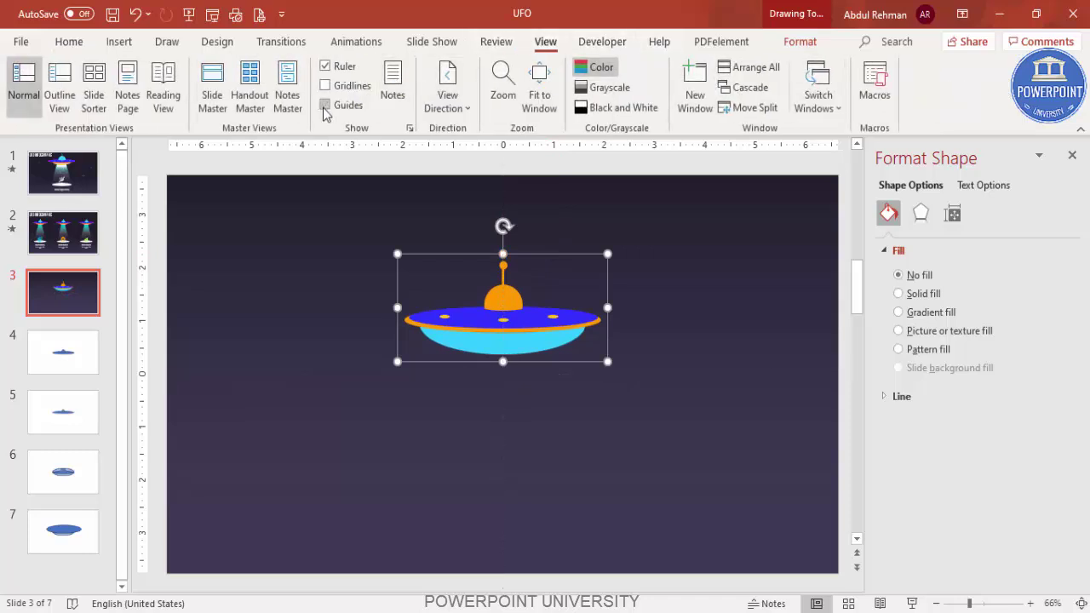
click(673, 252)
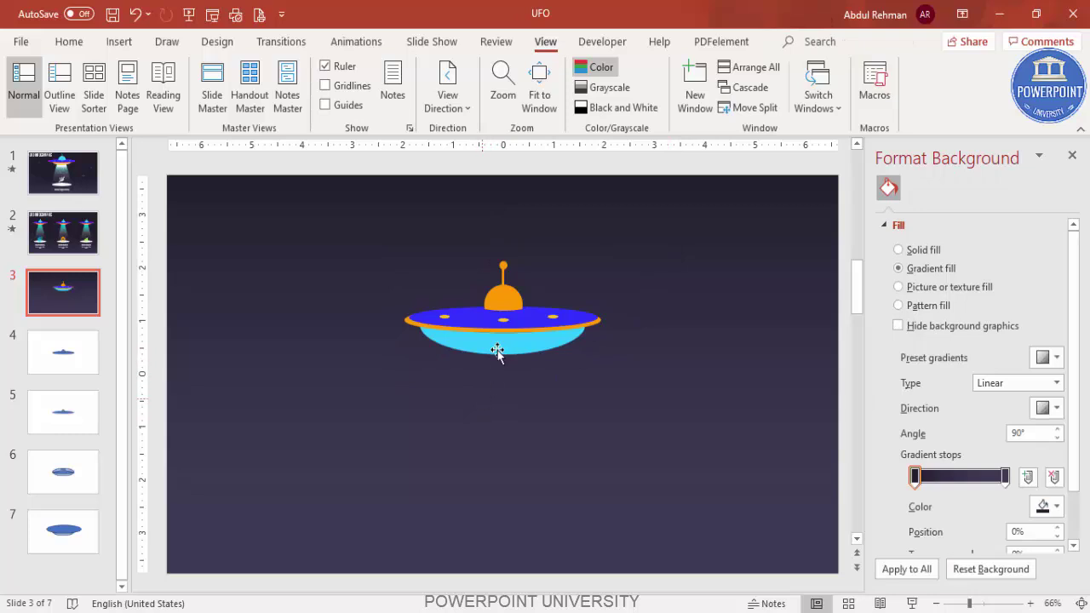
click(118, 42)
- Draw a trapezoid beam centred under the UFO, with no outline, sent to back
click(259, 95)
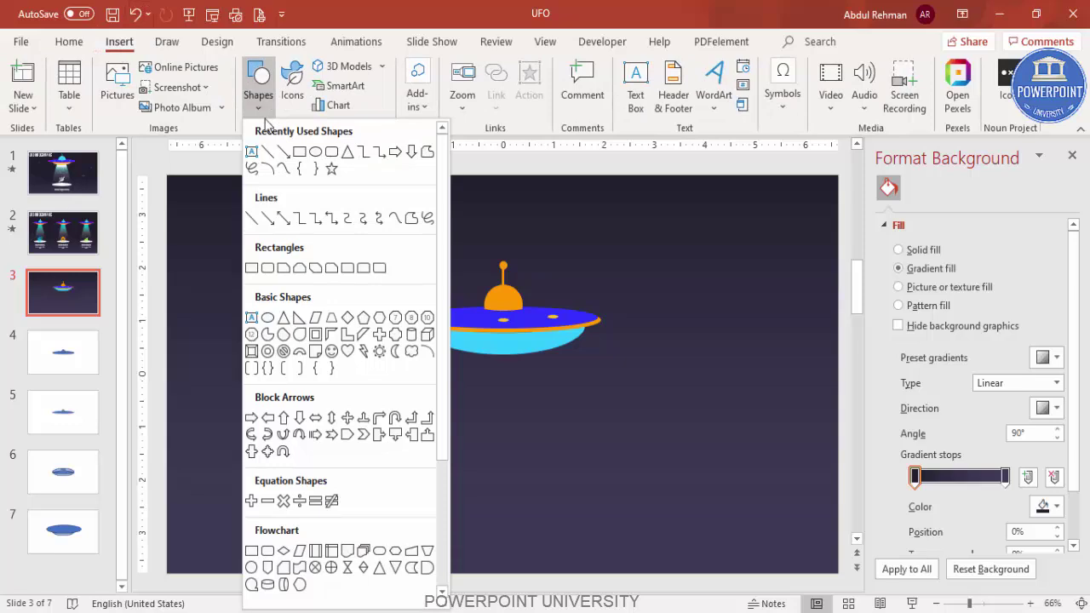
click(331, 321)
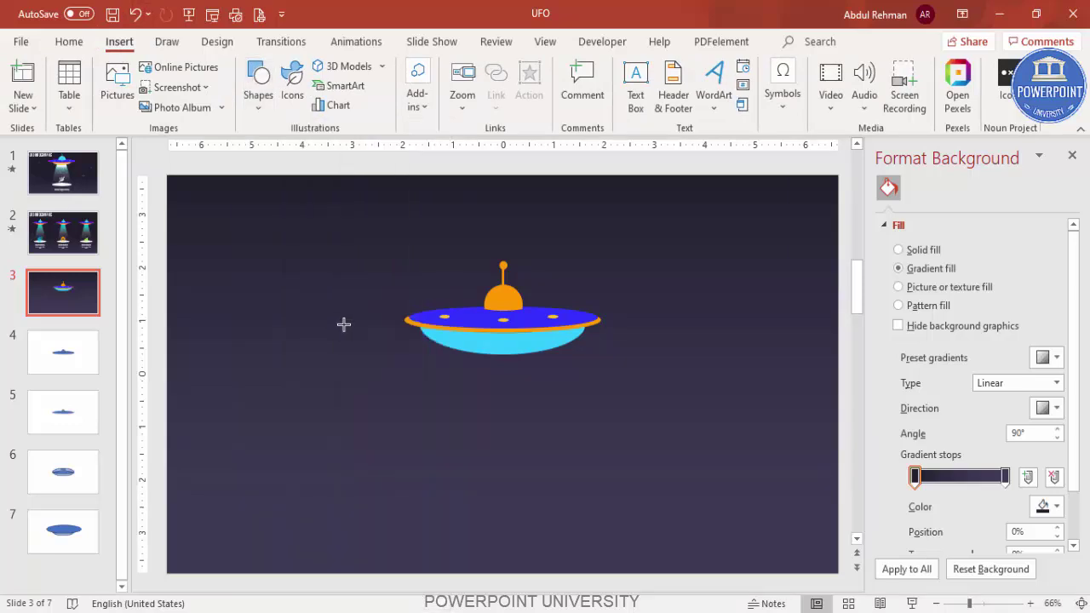
mouse_move(477, 354)
mouse_down()
mouse_move(628, 519)
mouse_move(619, 518)
mouse_up()
mouse_move(580, 443)
mouse_down()
mouse_move(526, 431)
mouse_move(518, 440)
mouse_move(519, 429)
mouse_up()
click(410, 86)
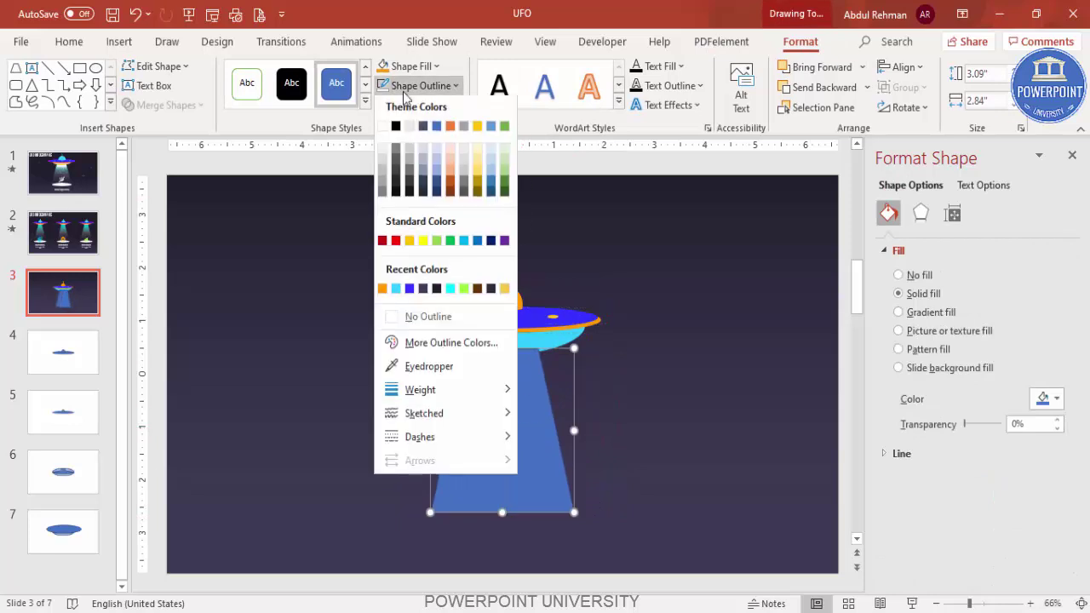
click(432, 316)
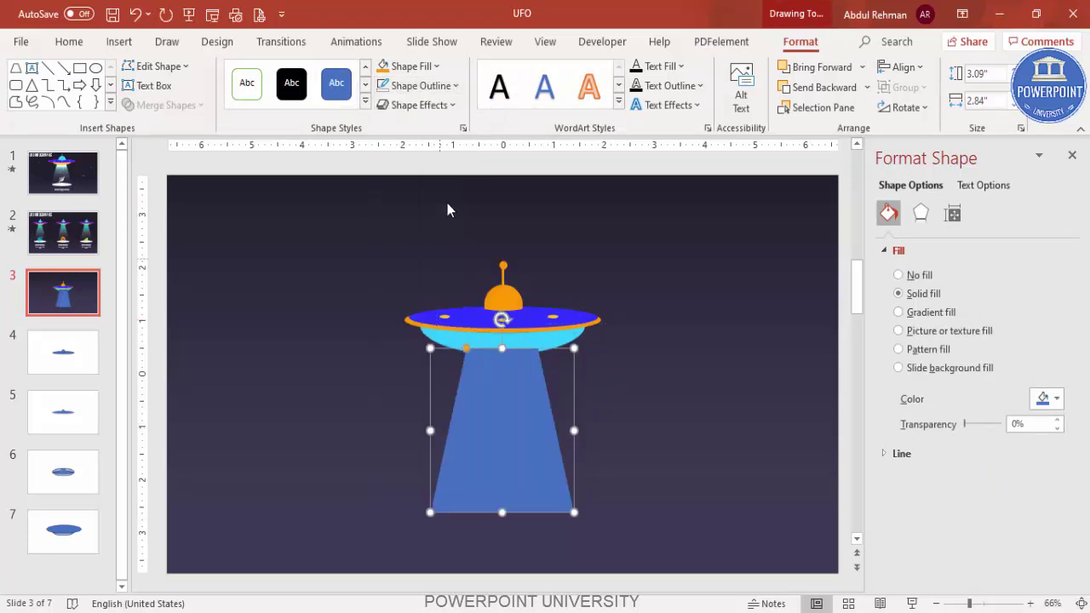
click(867, 87)
click(855, 132)
click(699, 309)
- Give the beam a gradient from white to the background colour, with a transparent lower end
click(494, 404)
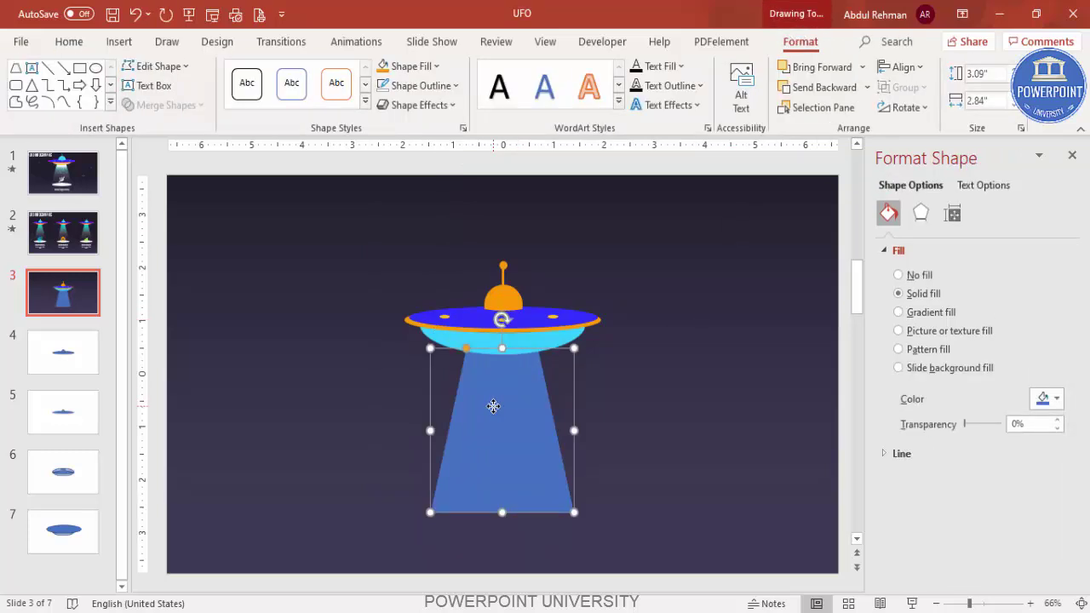
click(899, 312)
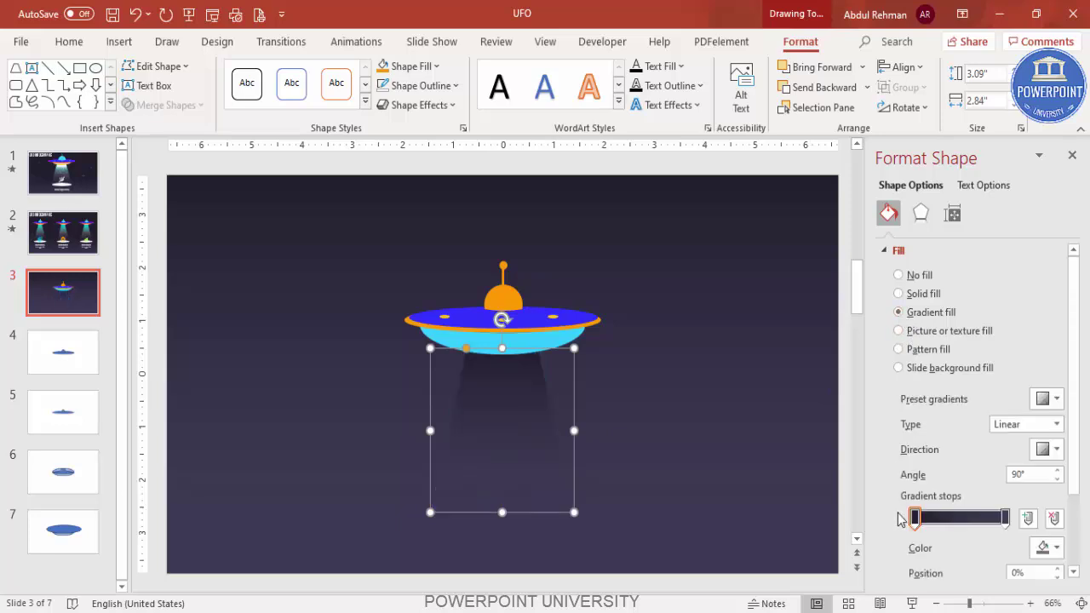
click(1047, 547)
click(959, 320)
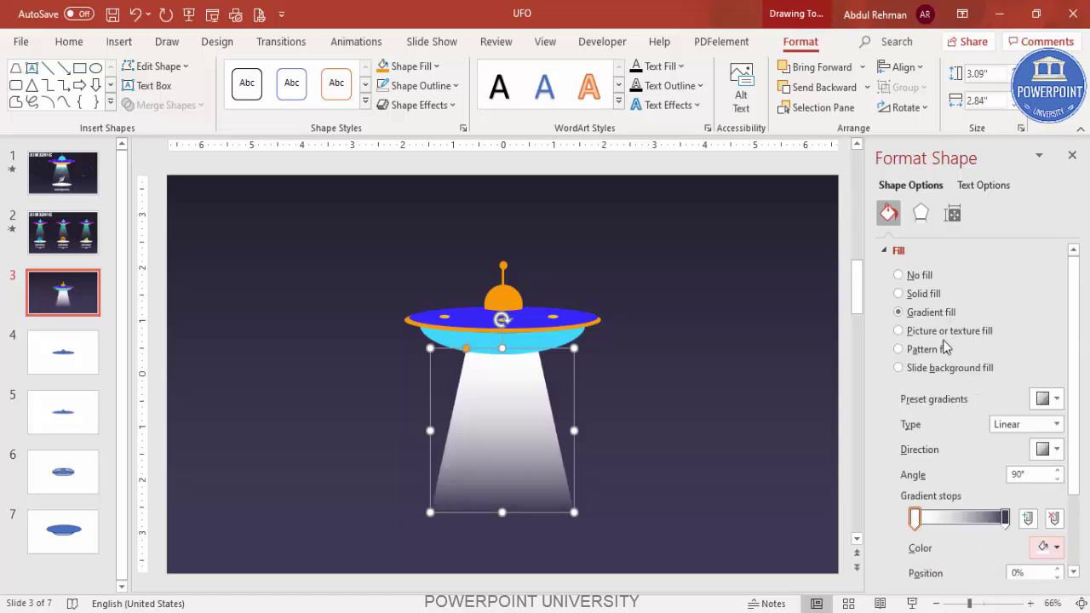
click(1003, 518)
click(1047, 548)
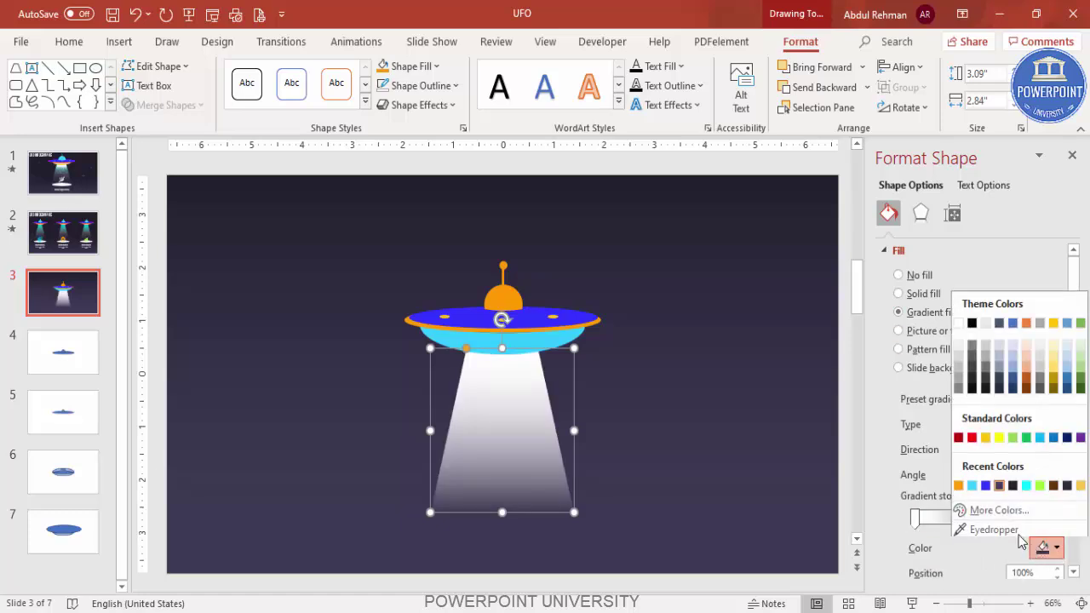
click(991, 528)
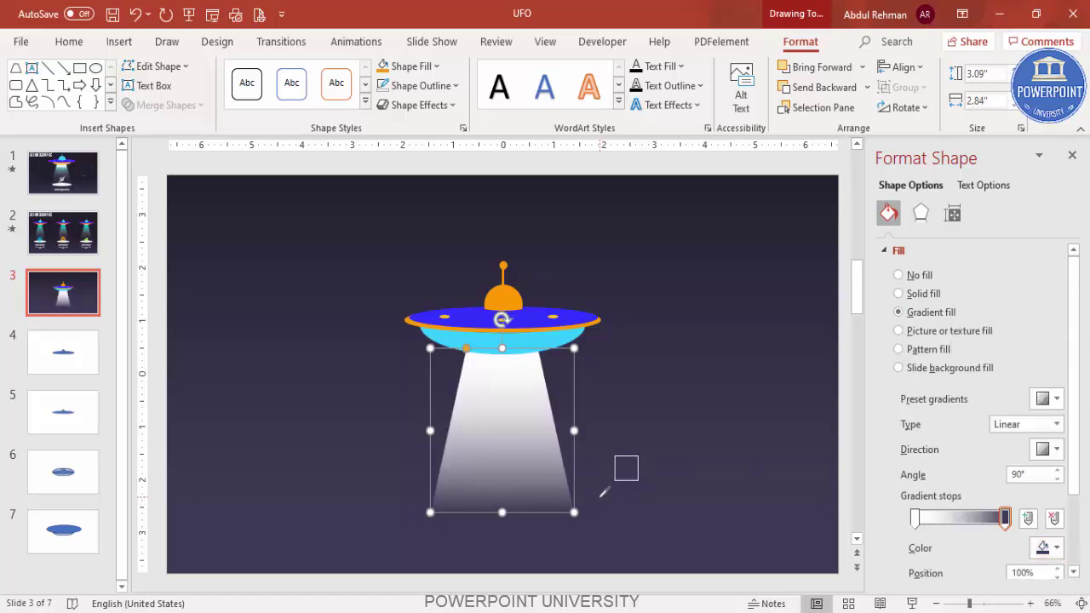
scroll(967, 520, down, 3)
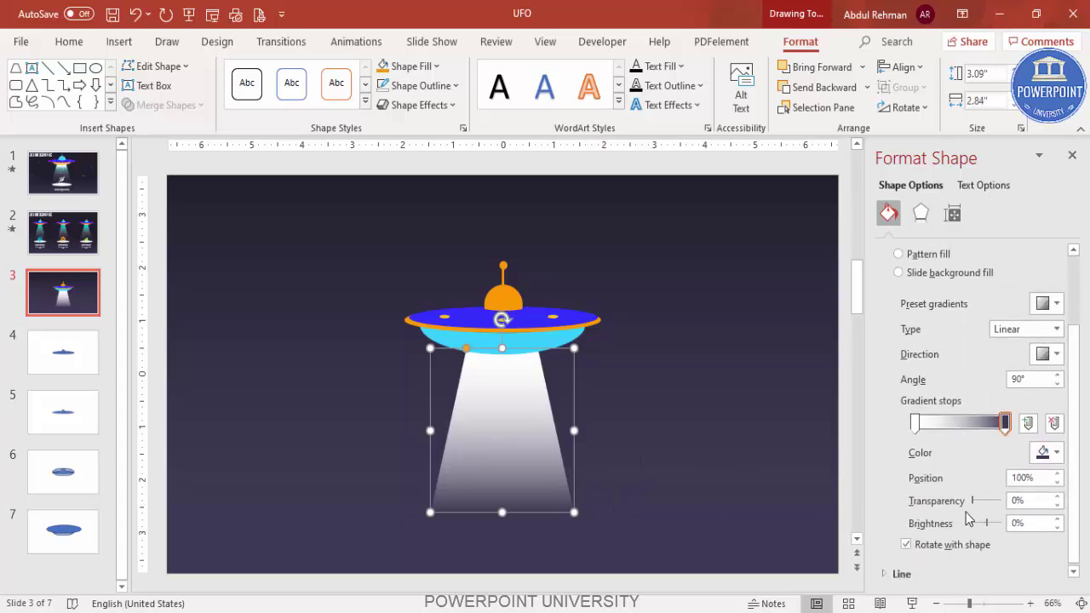
drag(973, 504, 985, 500)
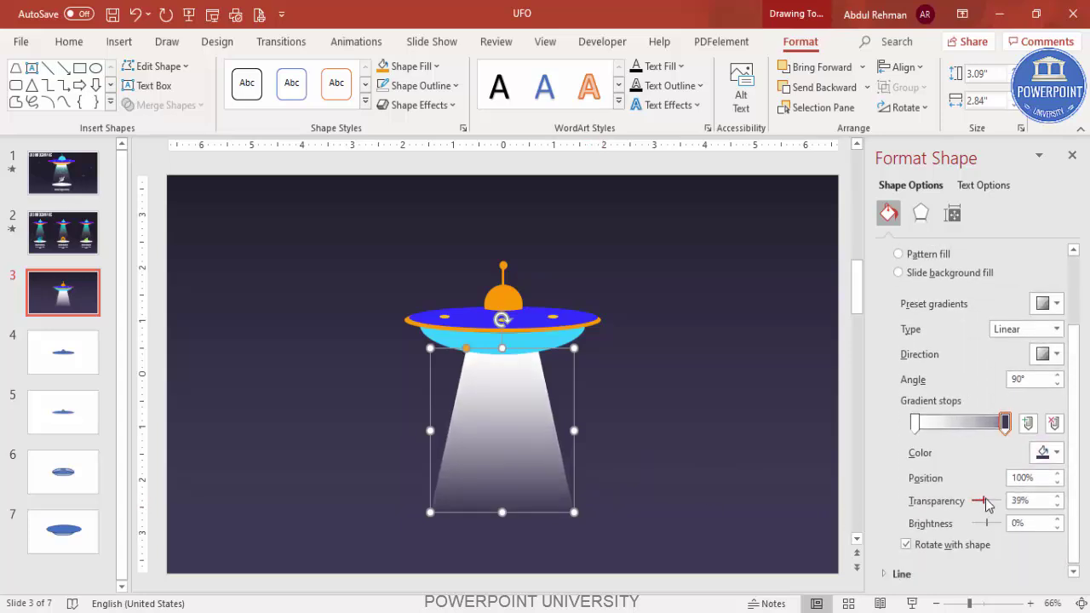
click(916, 424)
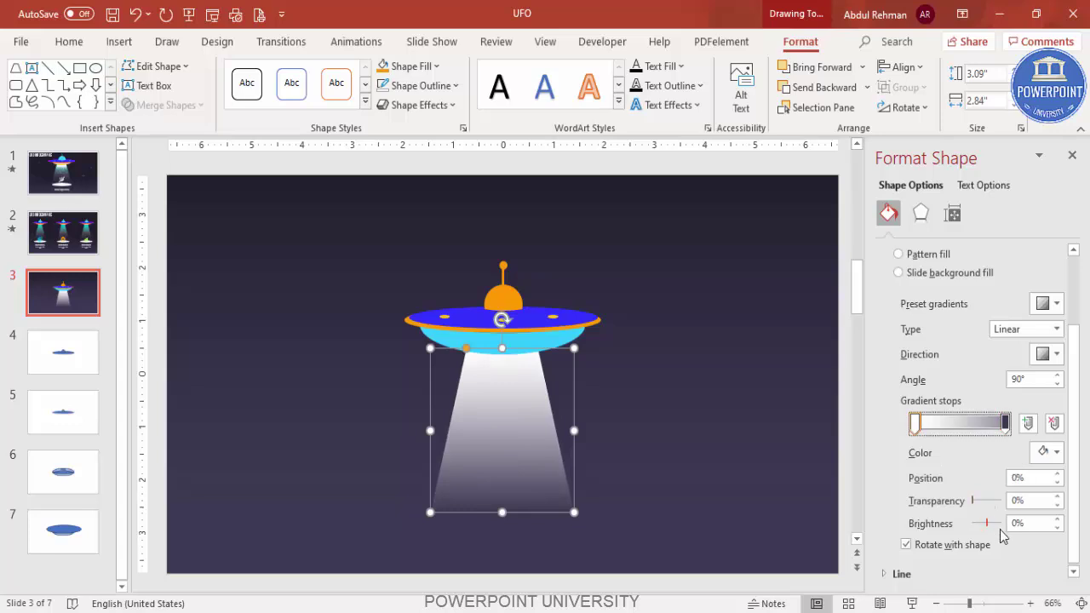
mouse_move(992, 529)
mouse_down()
mouse_move(964, 522)
mouse_move(1002, 530)
mouse_up()
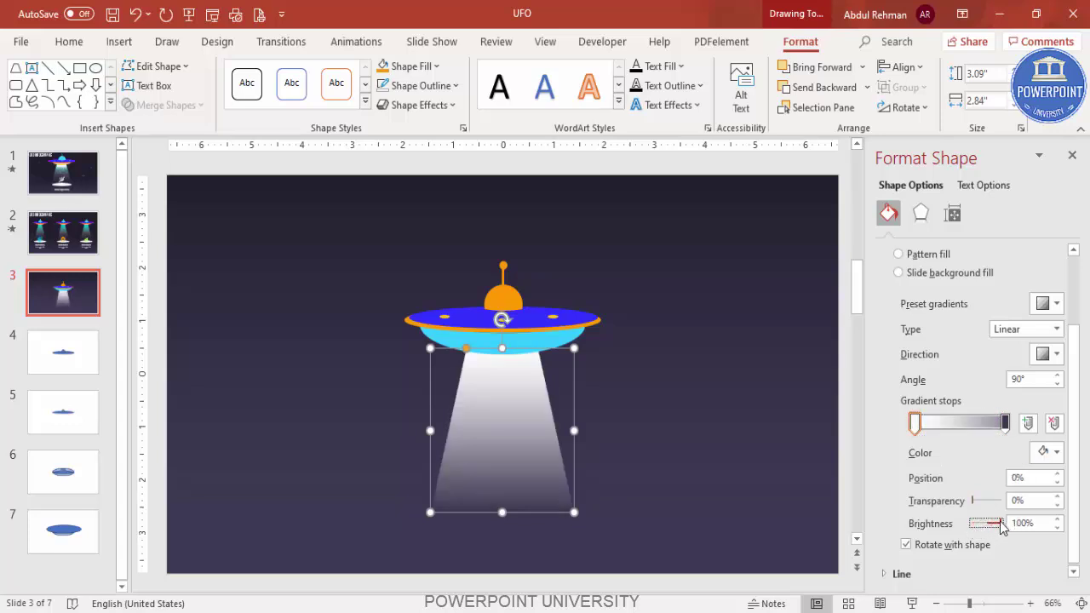
click(687, 435)
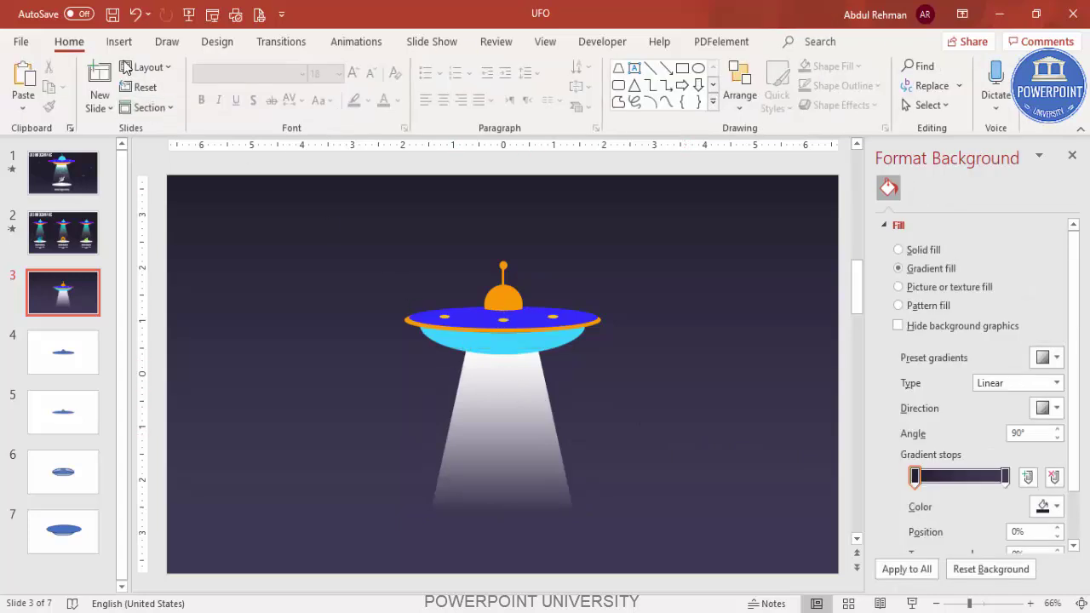
- Draw a flat oval at the beam's base, with no outline and a white fill
click(112, 46)
click(256, 83)
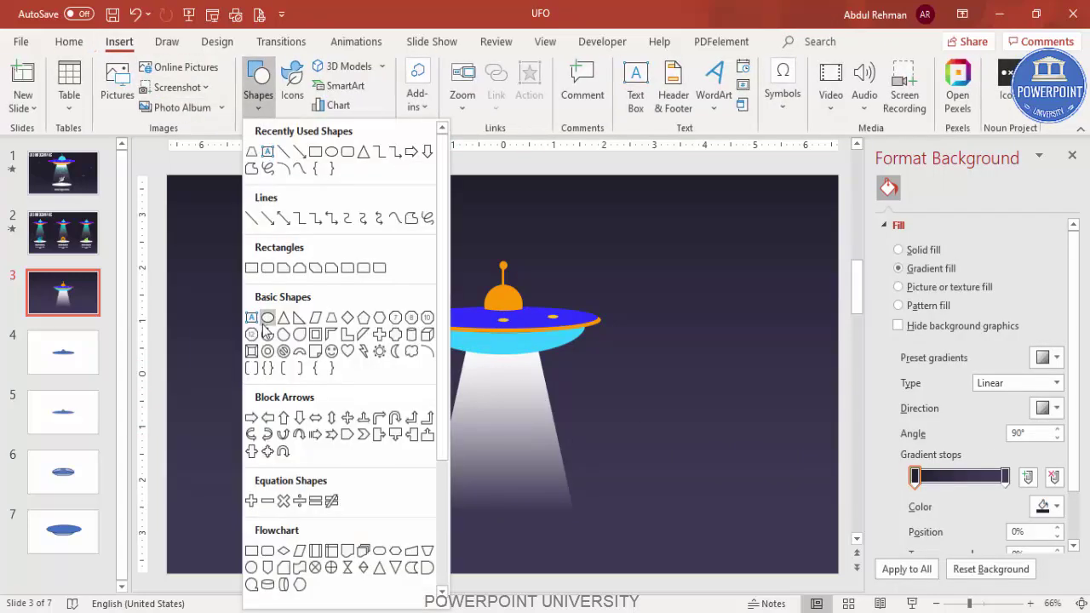
click(268, 318)
mouse_move(429, 503)
mouse_down()
mouse_move(587, 529)
mouse_move(528, 517)
mouse_move(535, 508)
mouse_up()
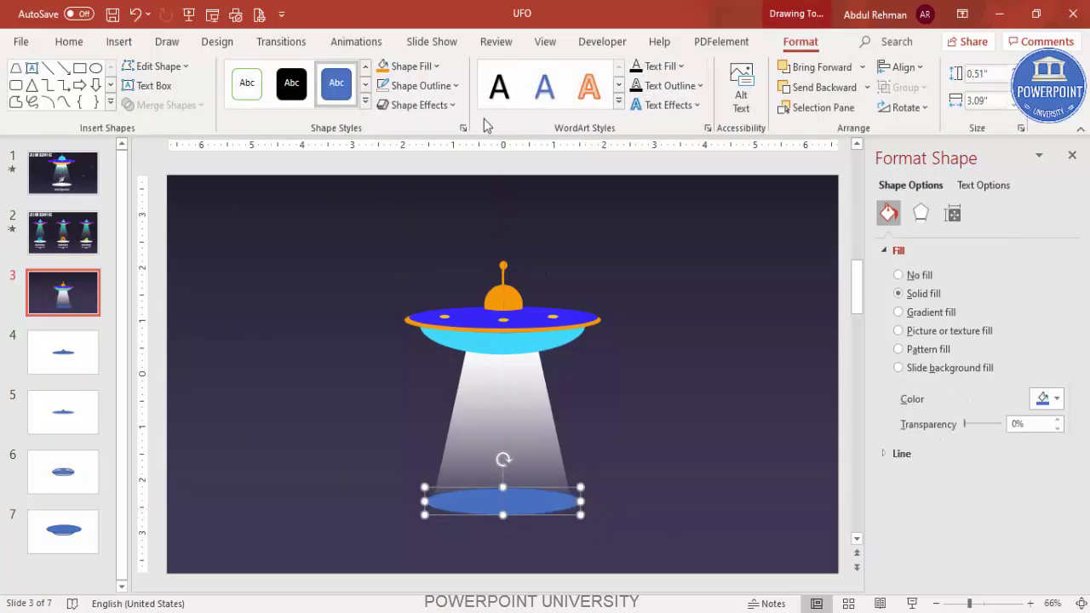
click(417, 86)
click(429, 318)
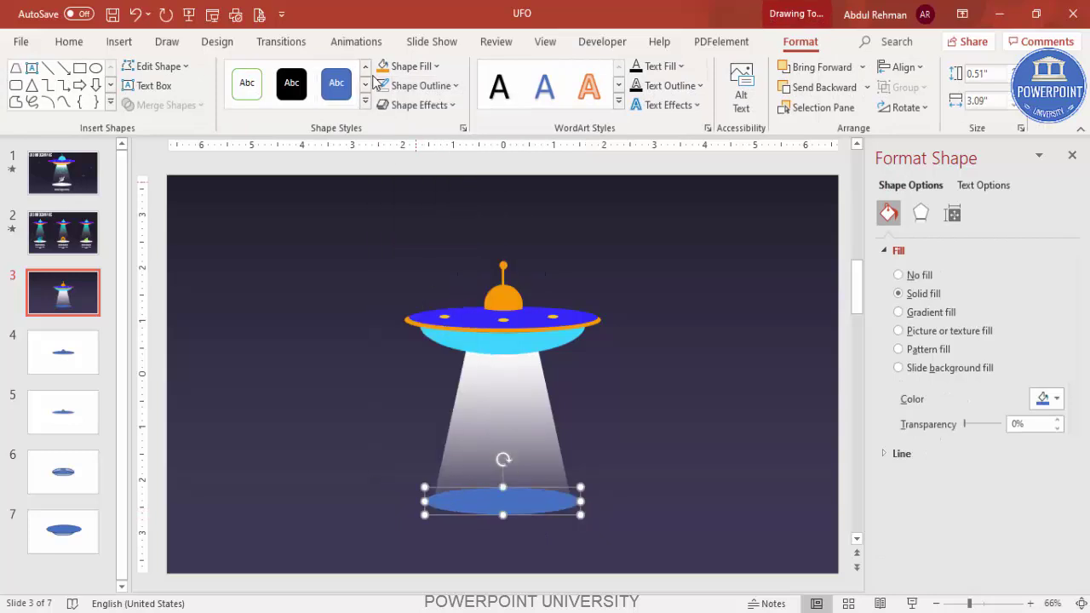
click(407, 66)
click(384, 110)
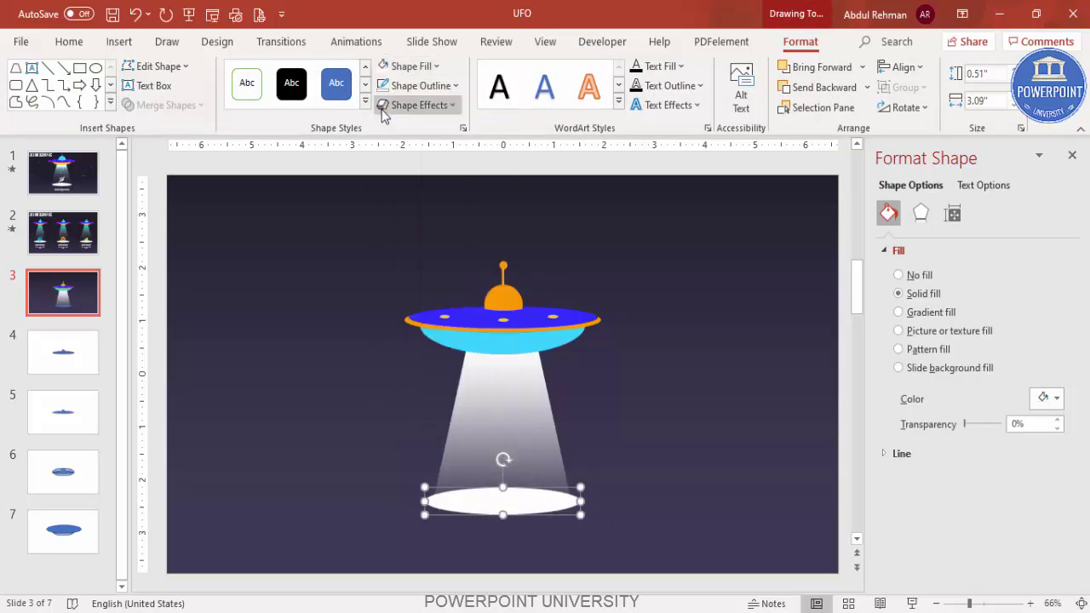
click(650, 345)
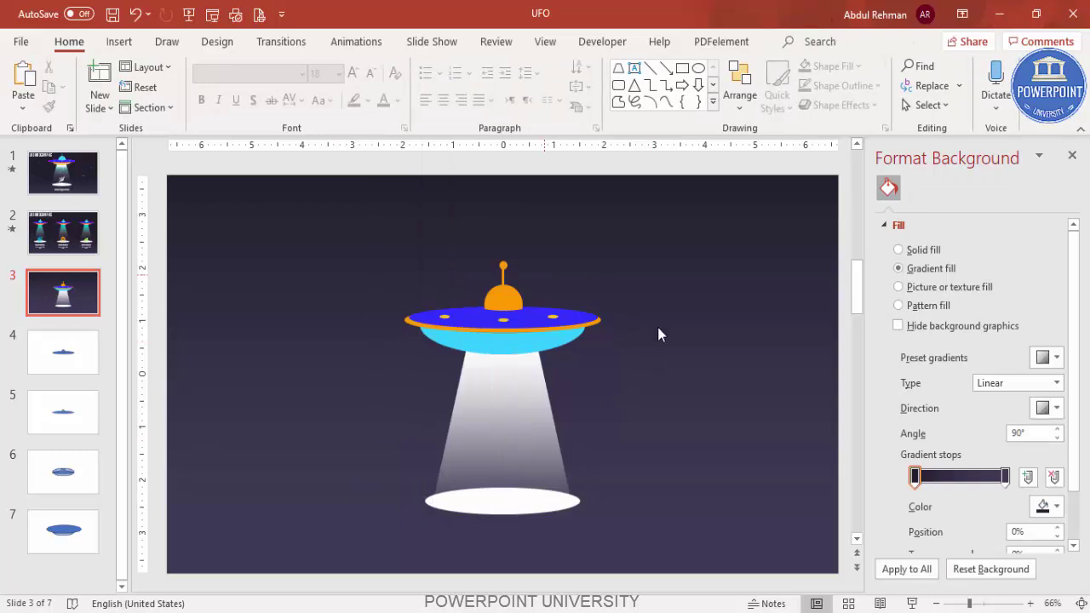